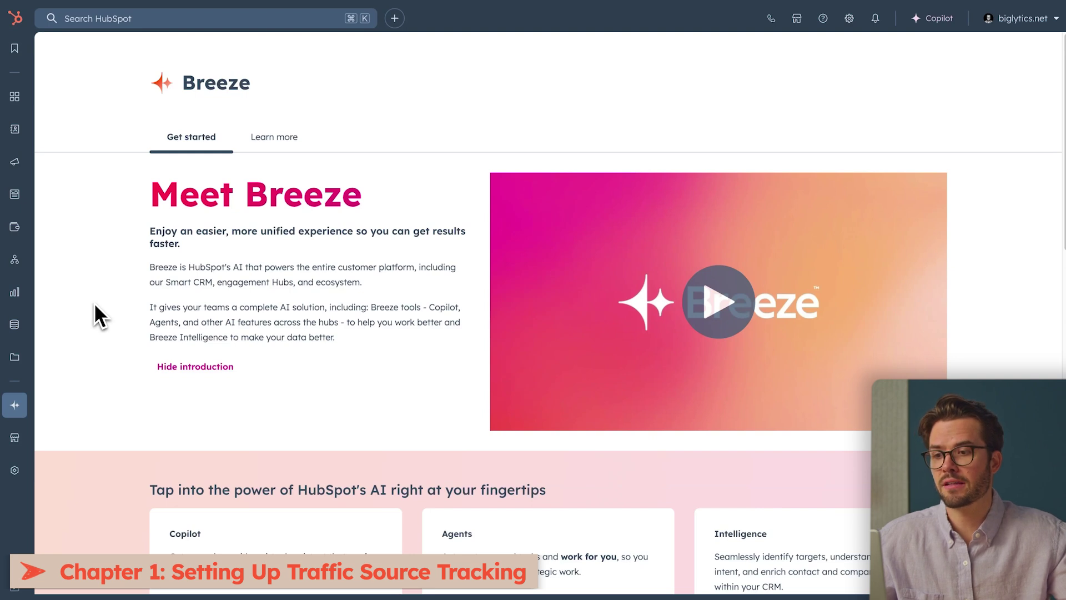
- Open the Traffic by source report under Marketing > Web traffic analysis in Marketing Analytics
mouse_move(17, 294)
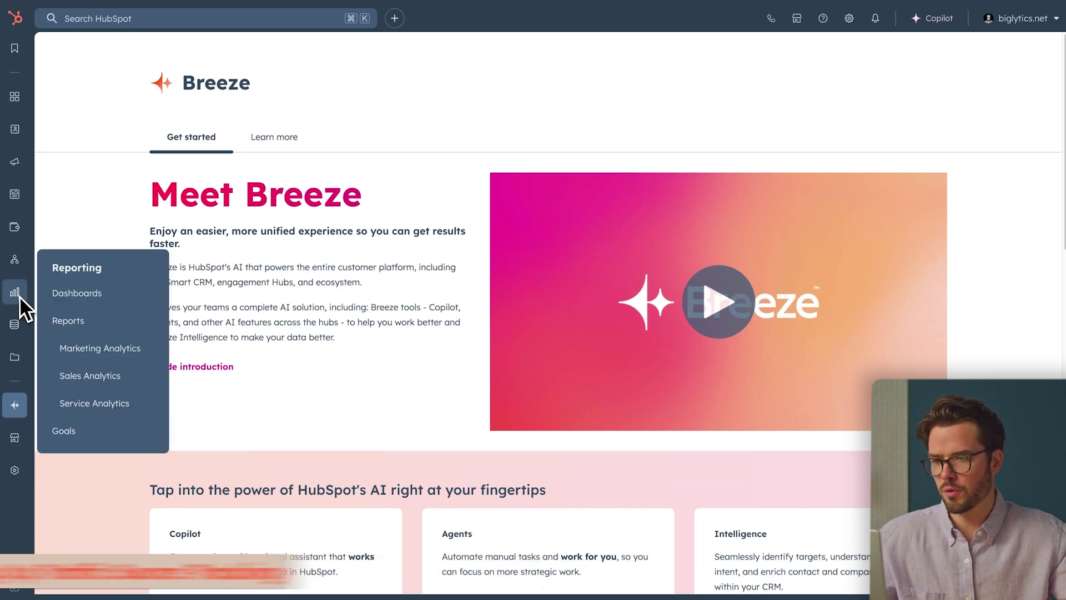
left_click(92, 360)
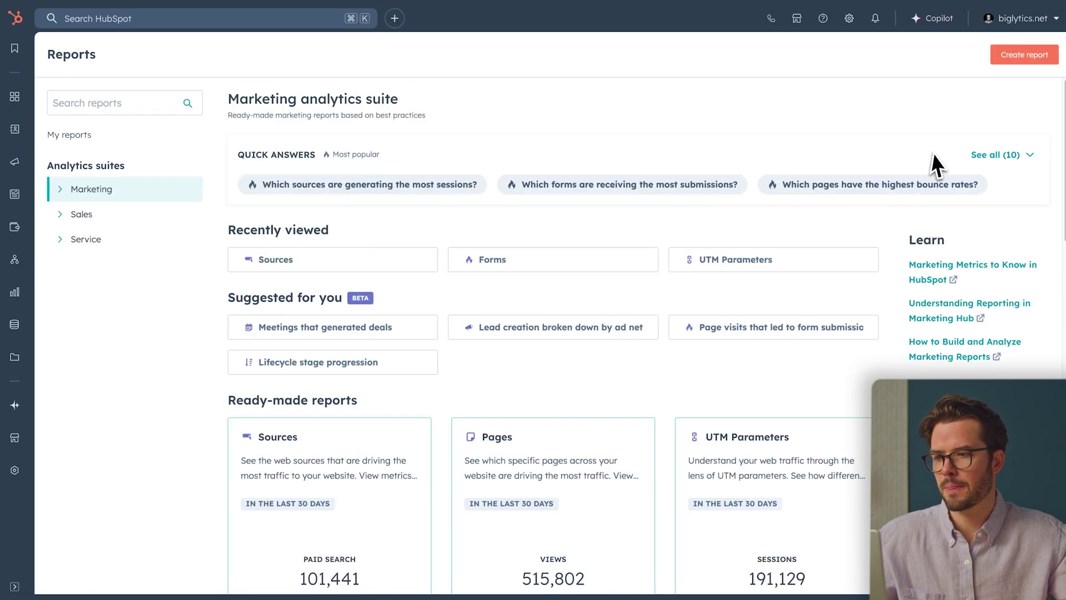
scroll(1063, 241, "down", 6)
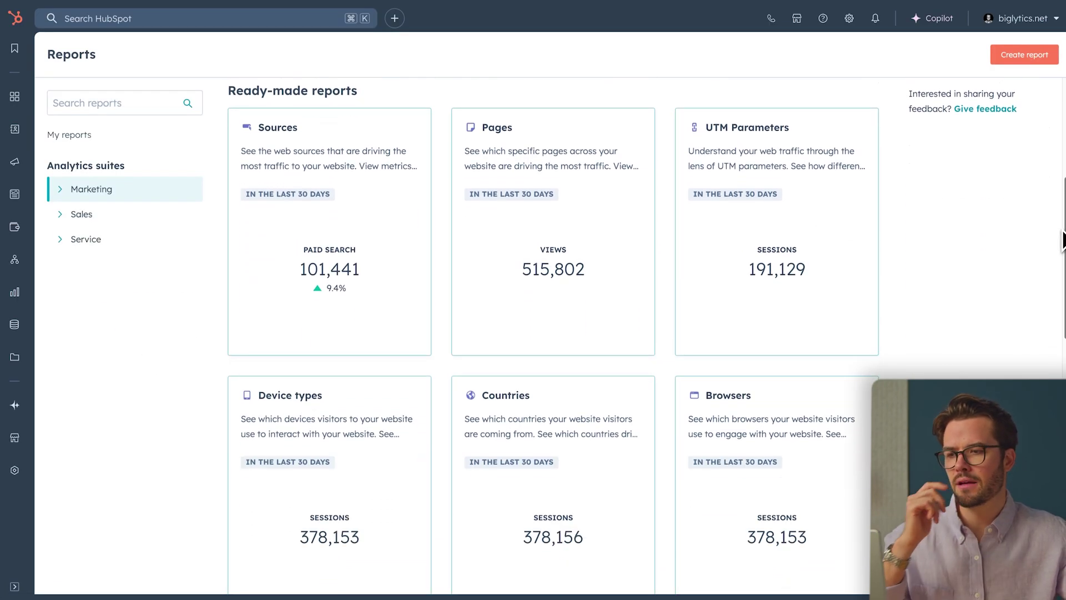
left_click_drag(1063, 242, 1063, 249)
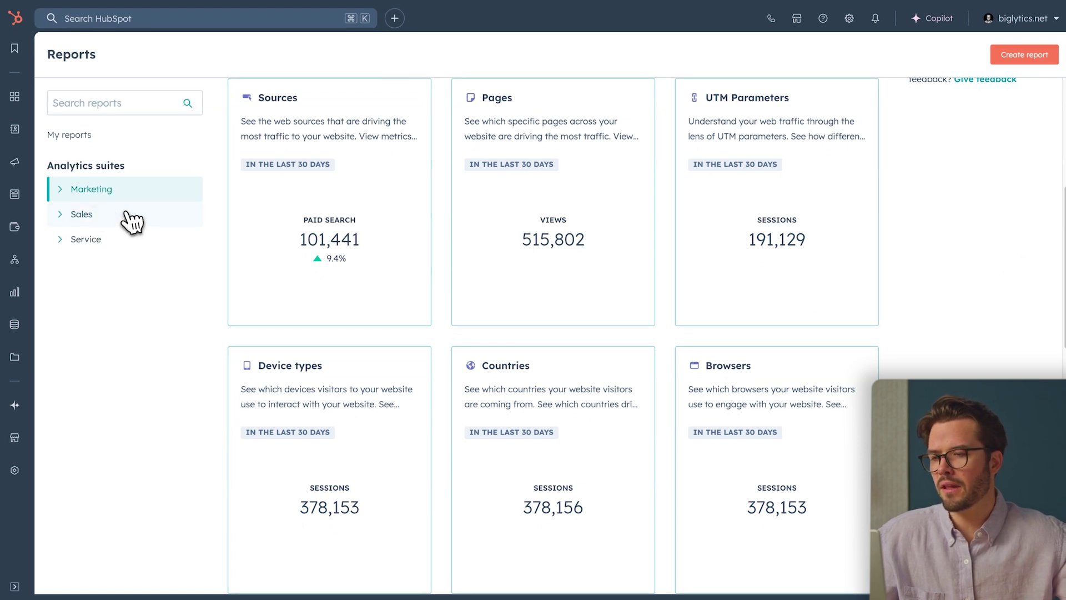
left_click(60, 189)
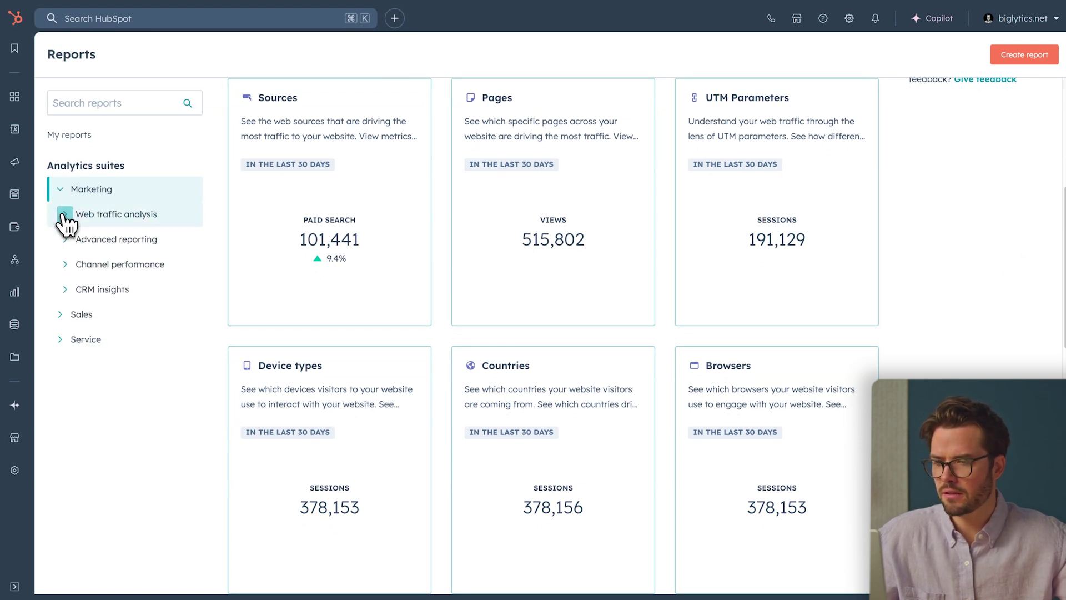
left_click(65, 216)
left_click(95, 238)
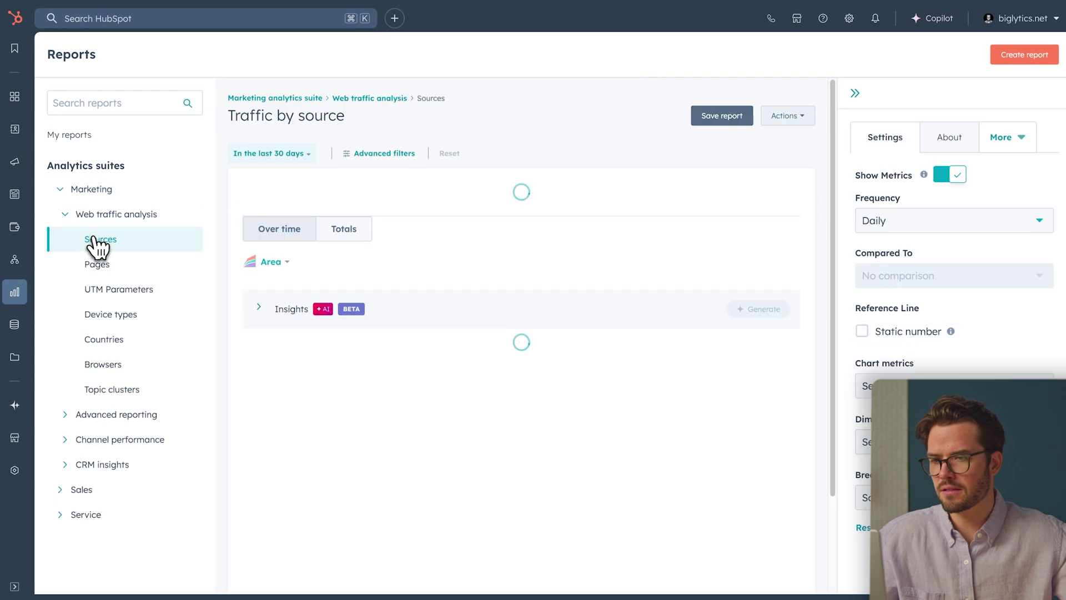
left_click_drag(830, 178, 838, 268)
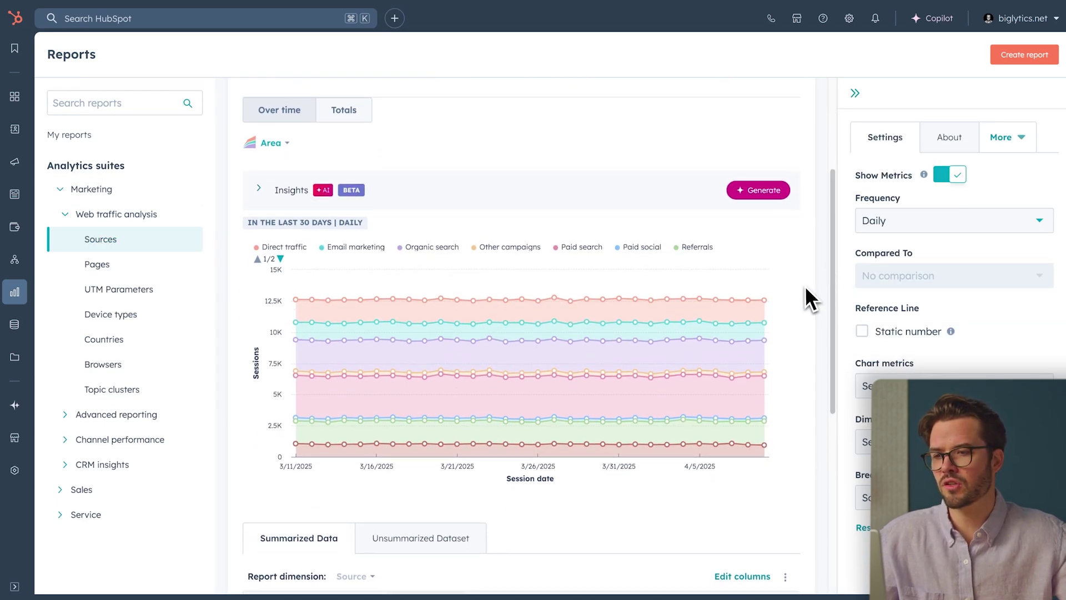
mouse_move(751, 307)
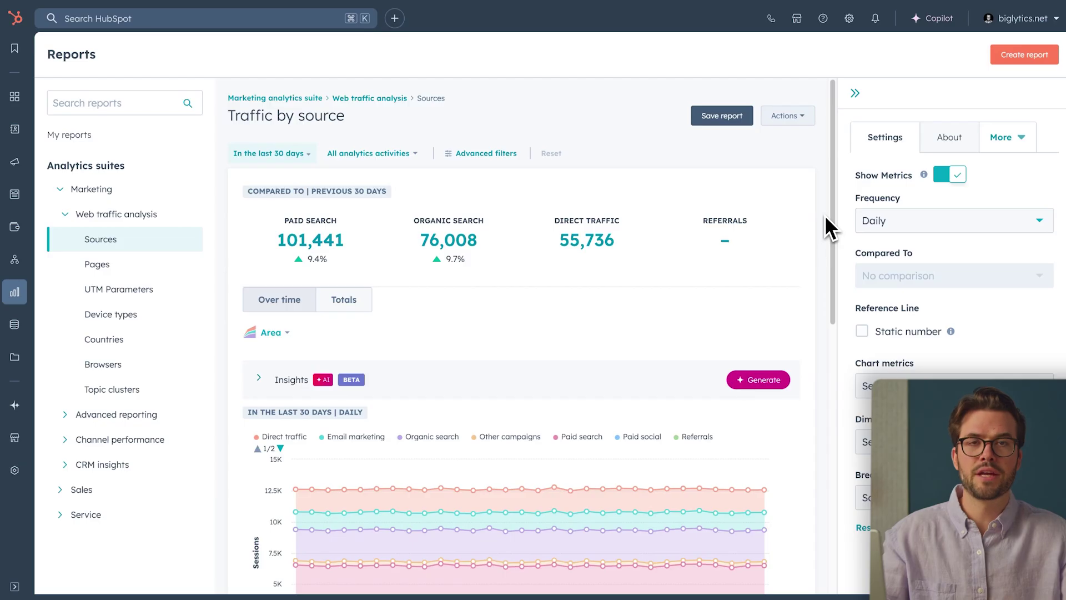
- Start a new tracking URL in the Tracking URL Builder for biglytics.net/spring_sale
left_click(849, 18)
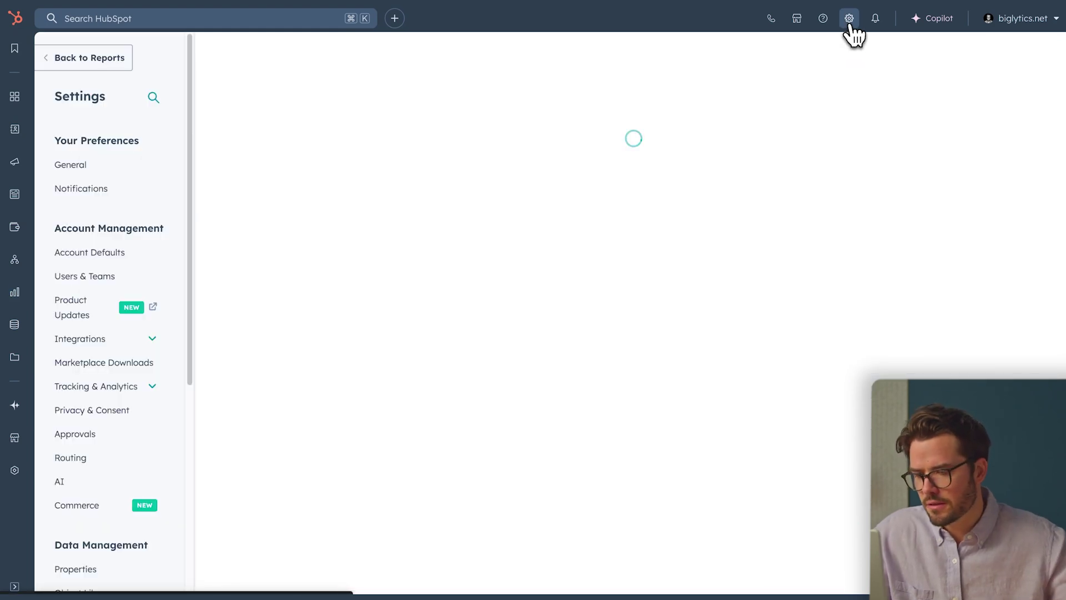
left_click(123, 387)
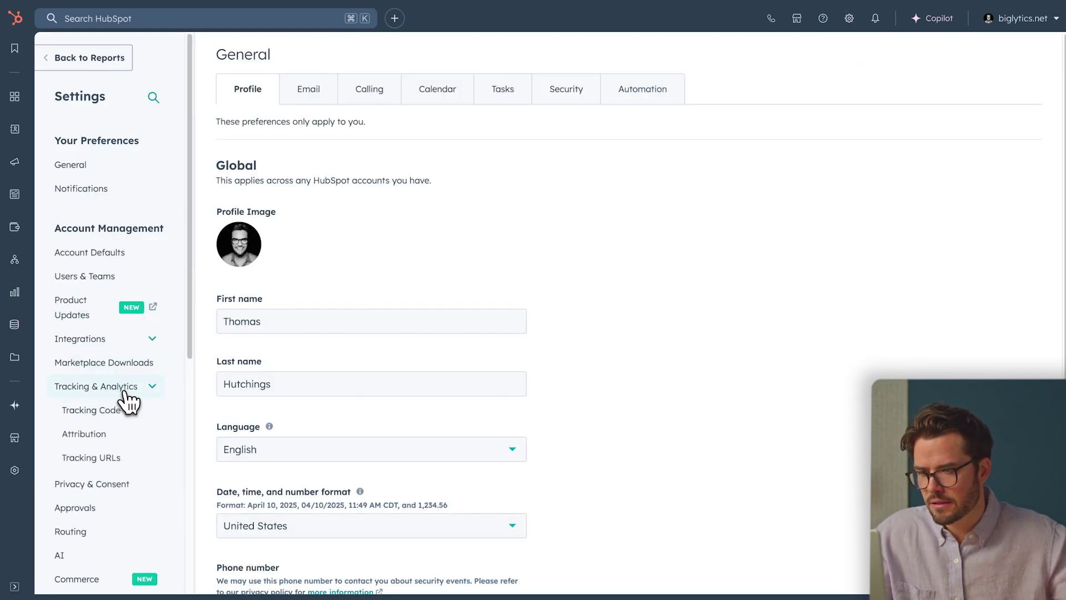
left_click(96, 458)
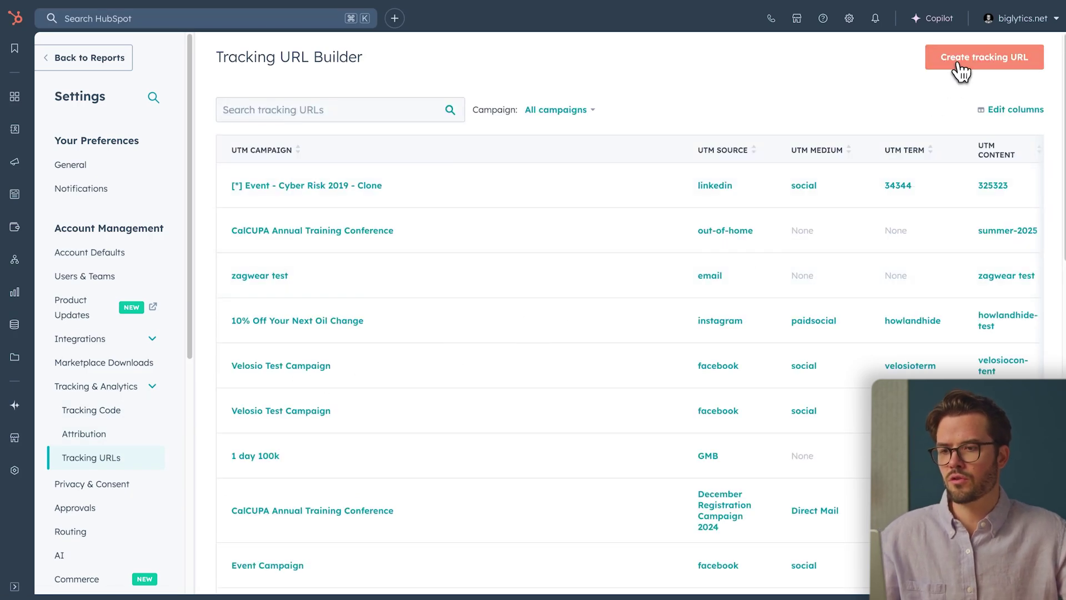
left_click(960, 71)
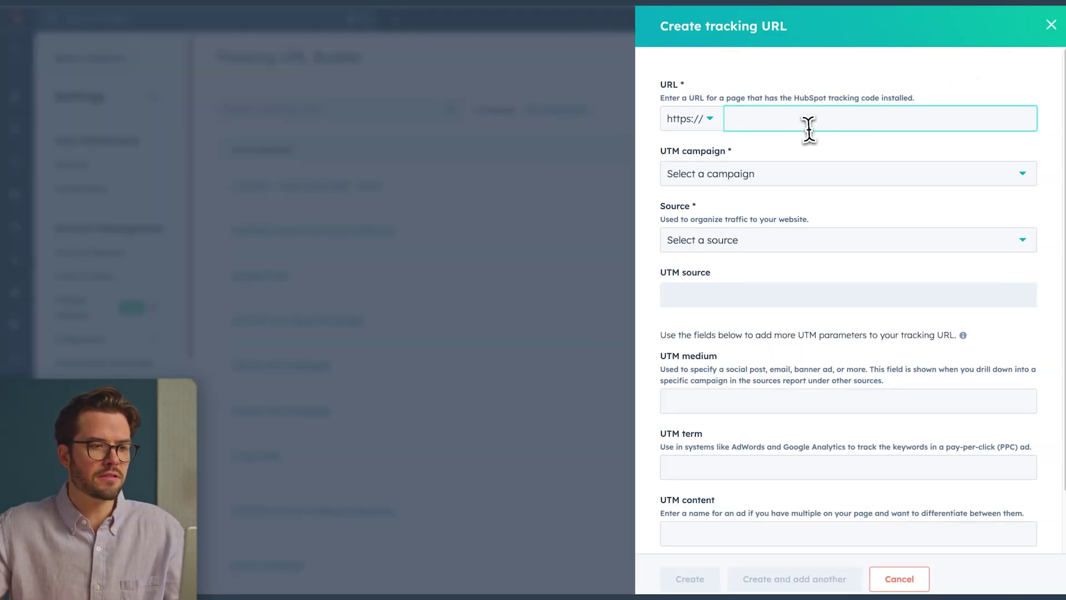
type("biglytics.net/spring_sale")
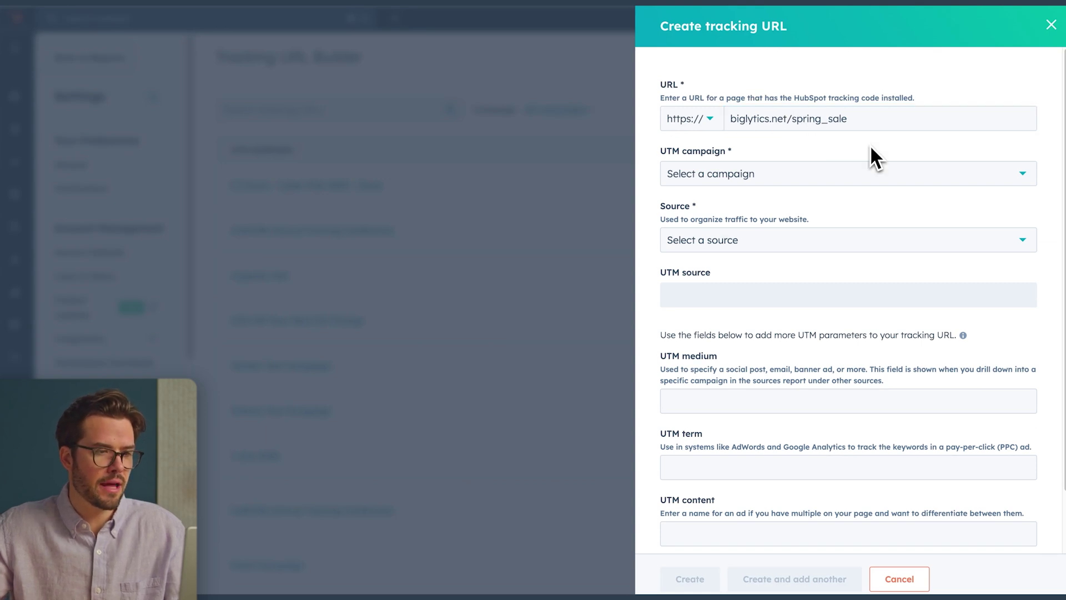
- Set campaign Spring Signups, source Email marketing and medium Spring Signups Email Campaign
left_click(864, 180)
type("sp")
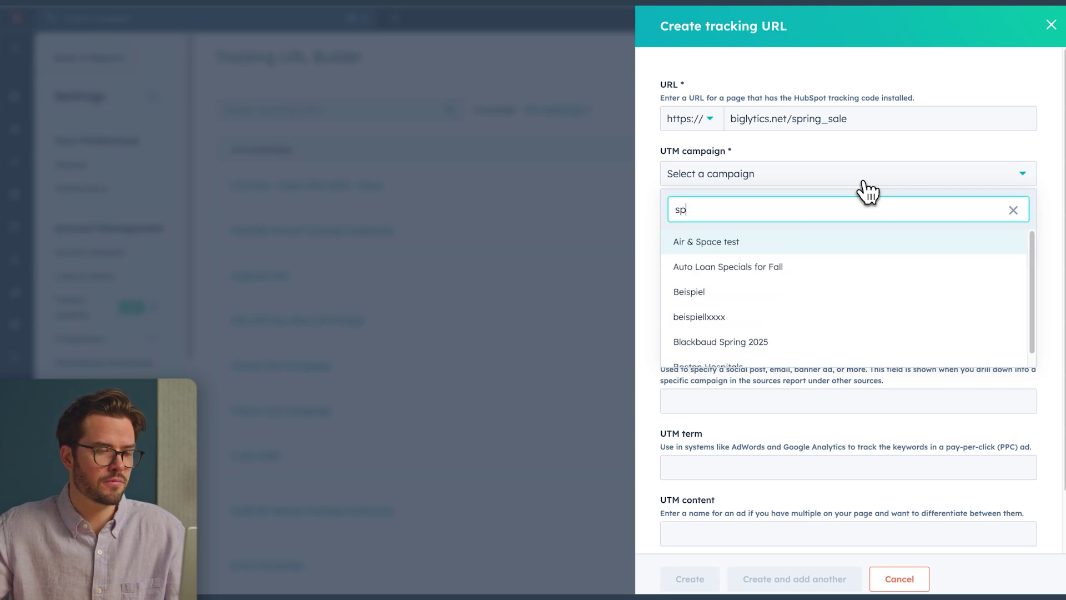
type("ring sign")
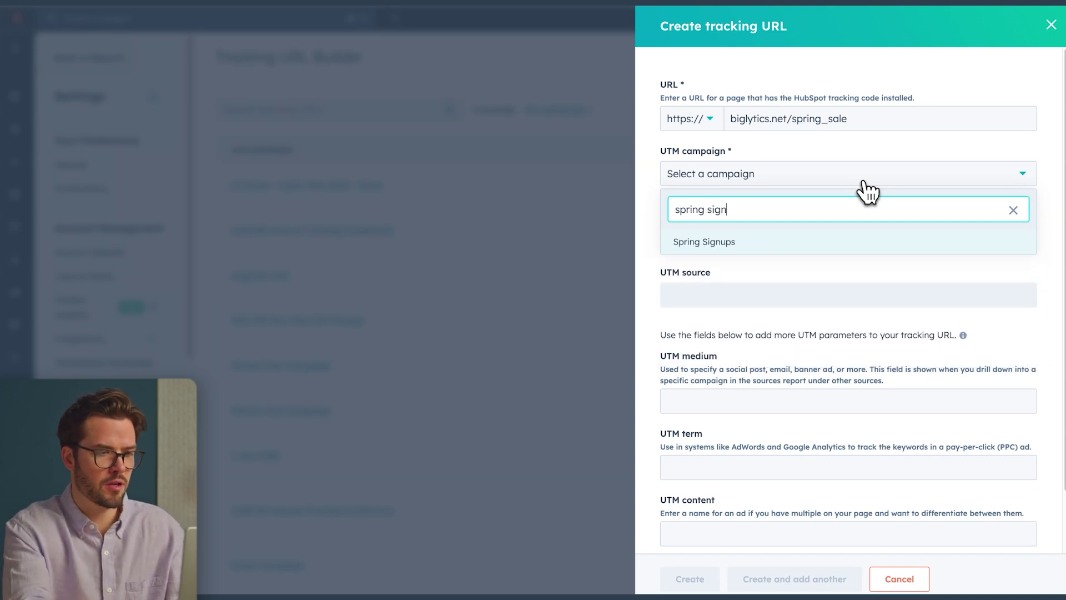
left_click(804, 240)
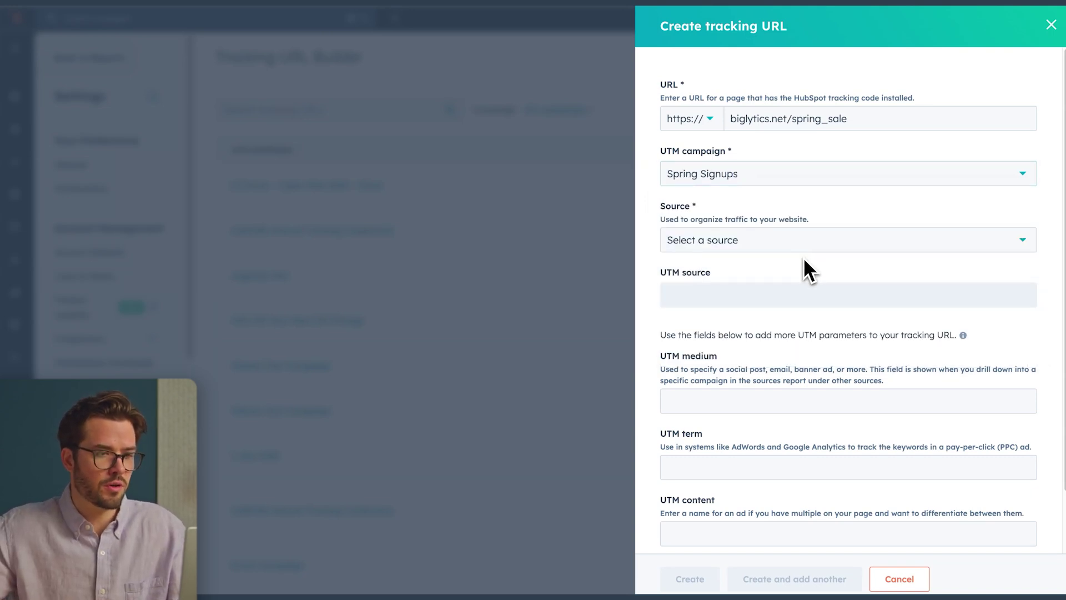
left_click(800, 244)
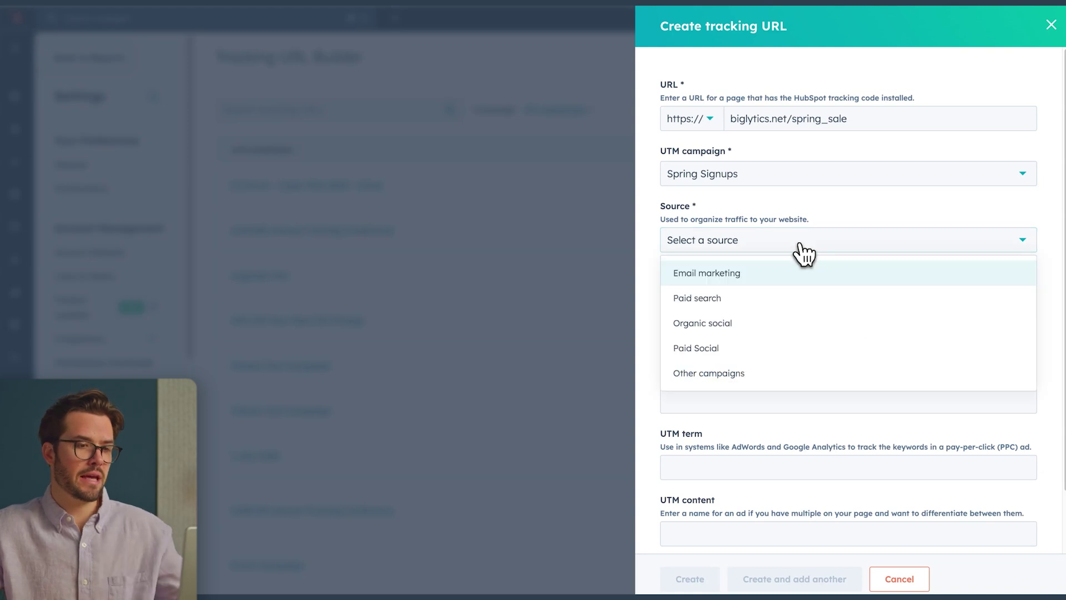
left_click(758, 273)
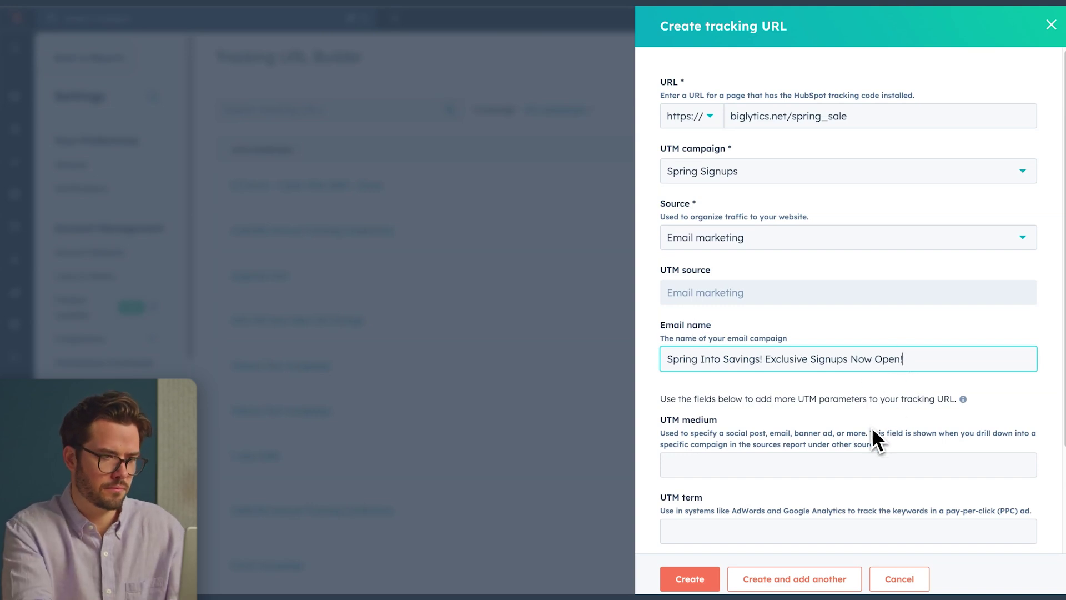
scroll(873, 429, "down", 2)
left_click(817, 383)
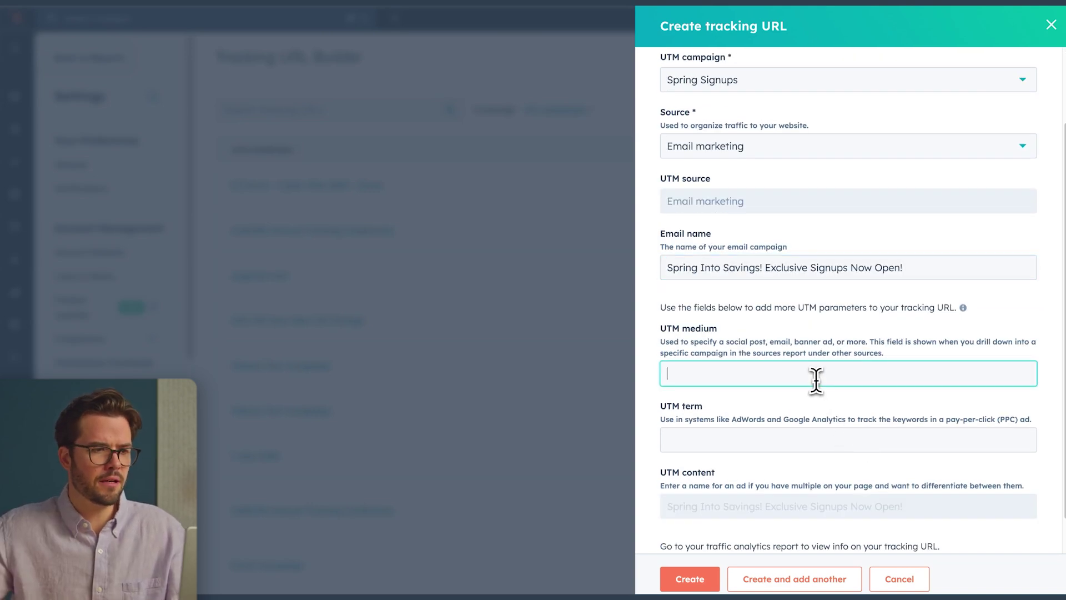
scroll(717, 352, "down", 1)
left_click(839, 362)
left_click(883, 349)
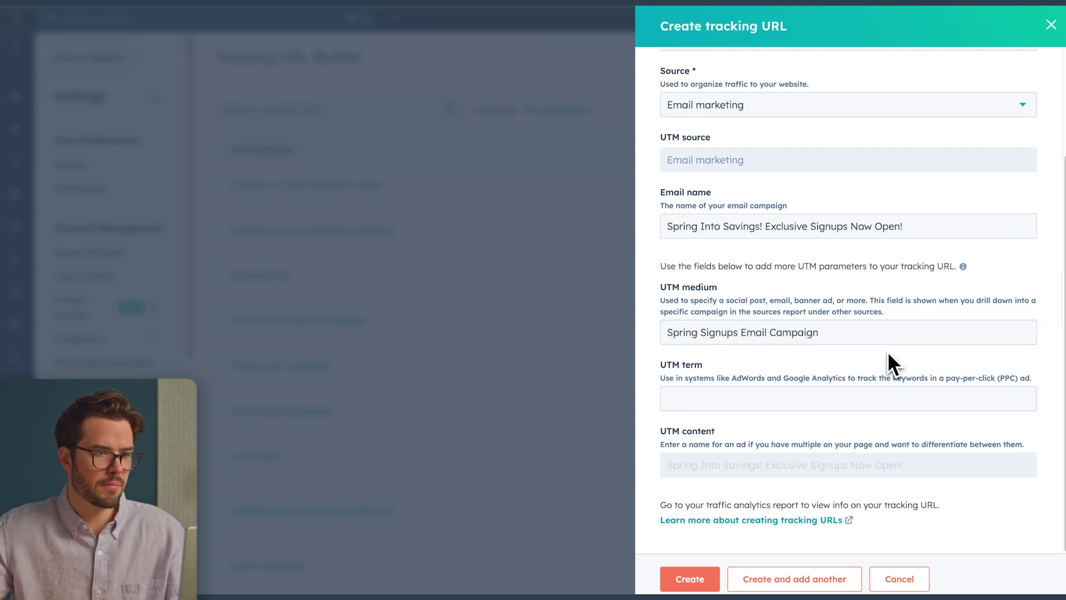
- Create the Spring Signups tracking URL and bring up its row actions to copy it
left_click(694, 579)
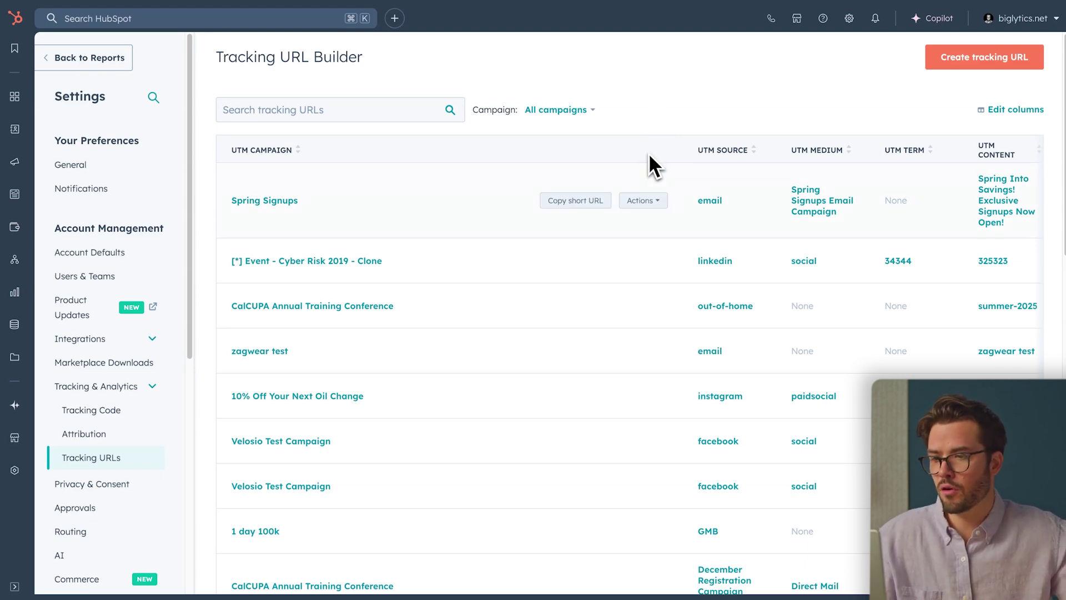
left_click(641, 200)
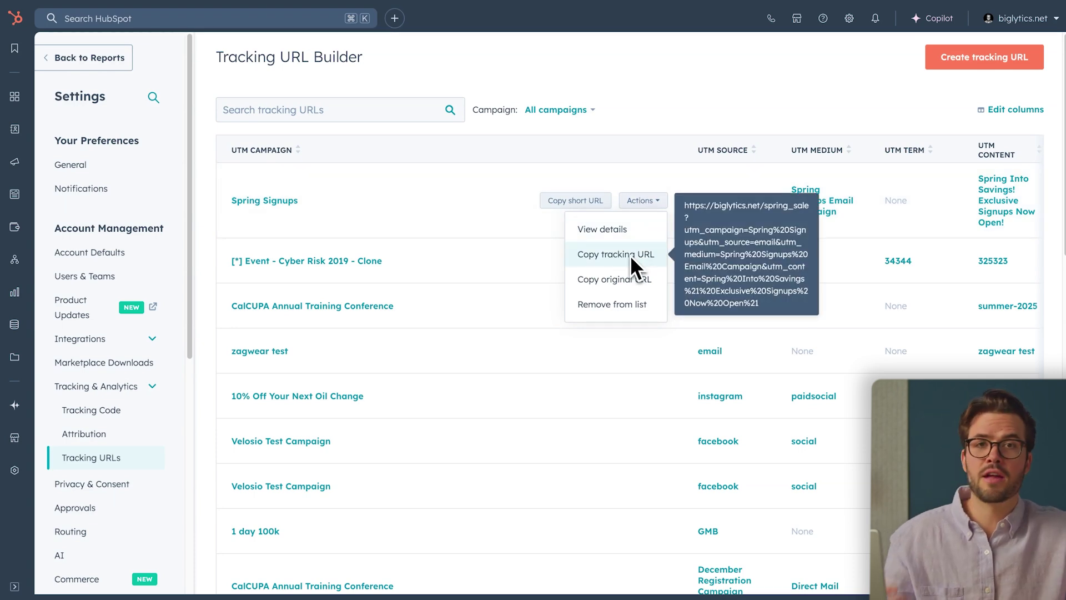
mouse_move(569, 205)
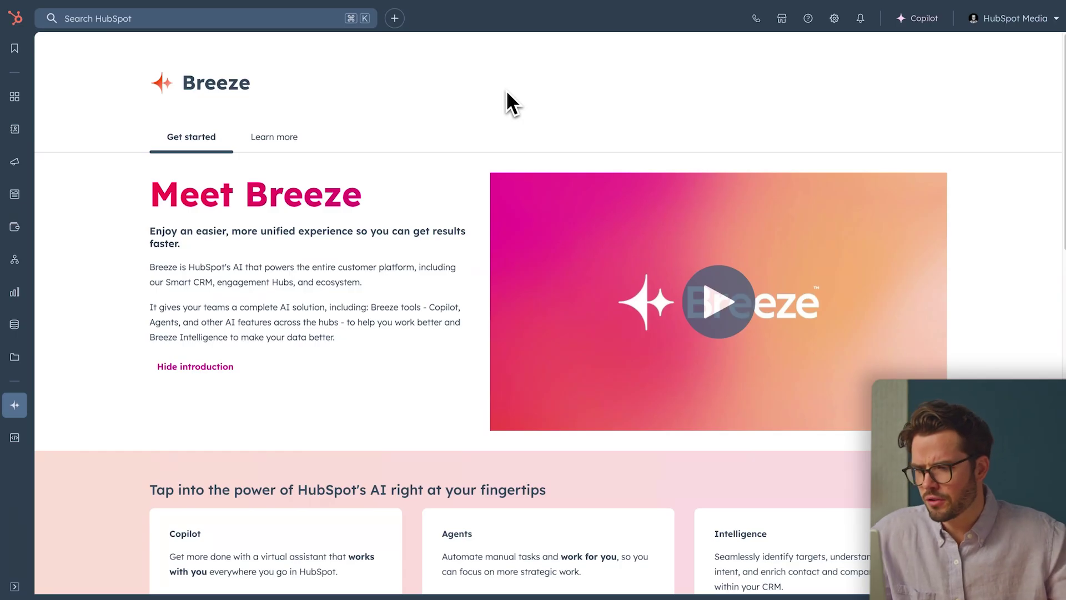
- Attach the Spring Event form to the Spring Sale 2025 campaign and review its changes
mouse_move(19, 165)
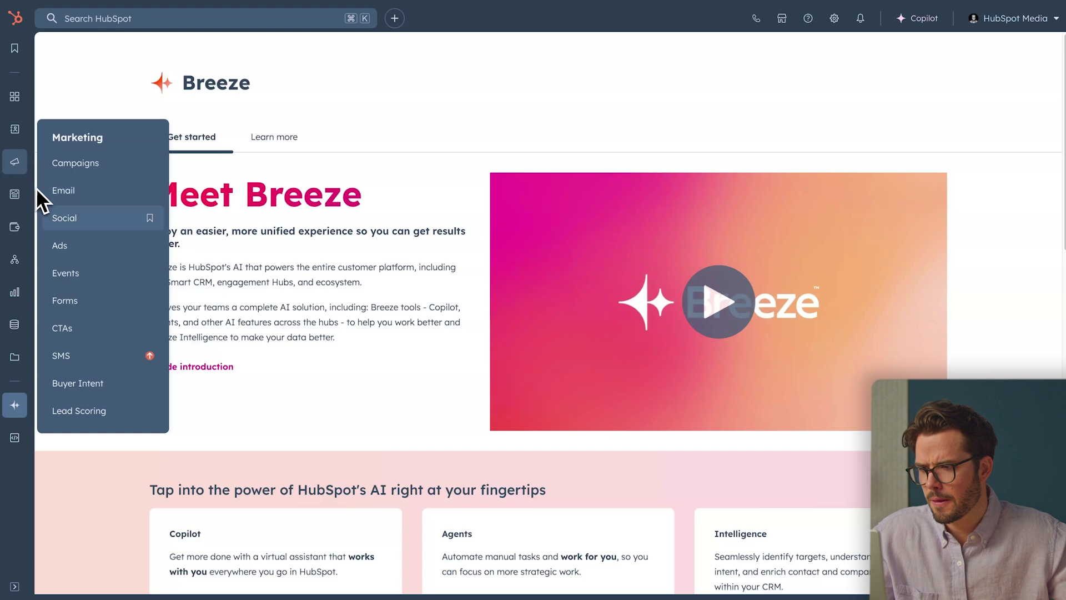
left_click(61, 303)
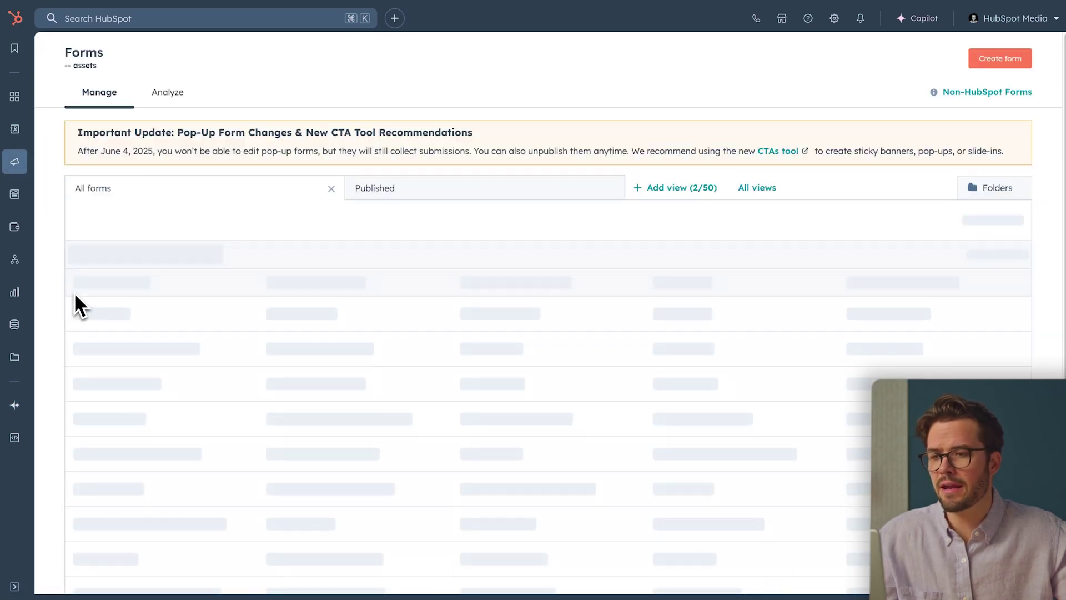
left_click(157, 307)
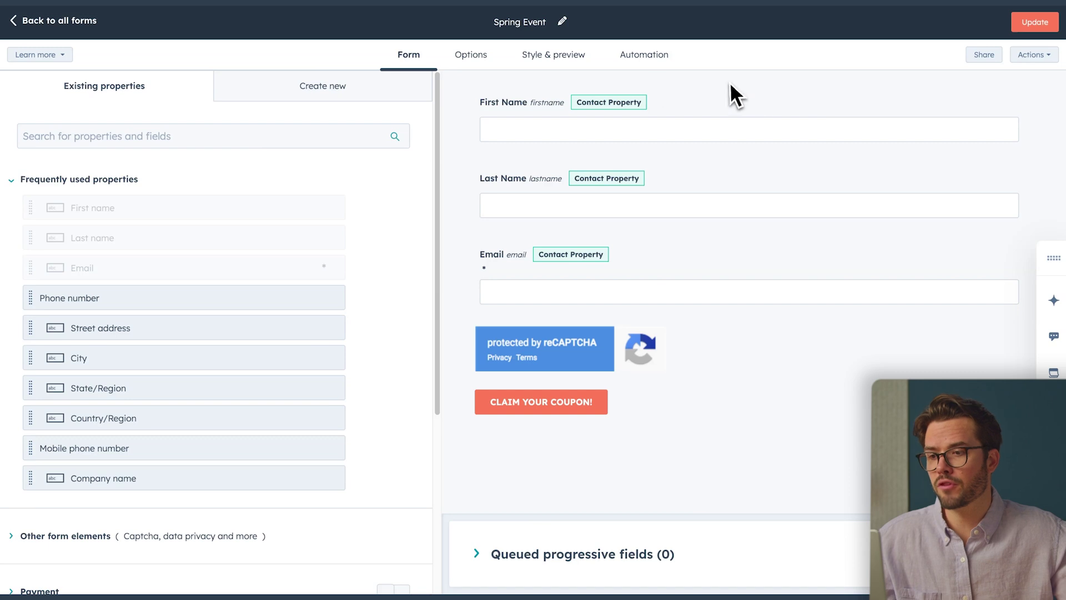
left_click(469, 55)
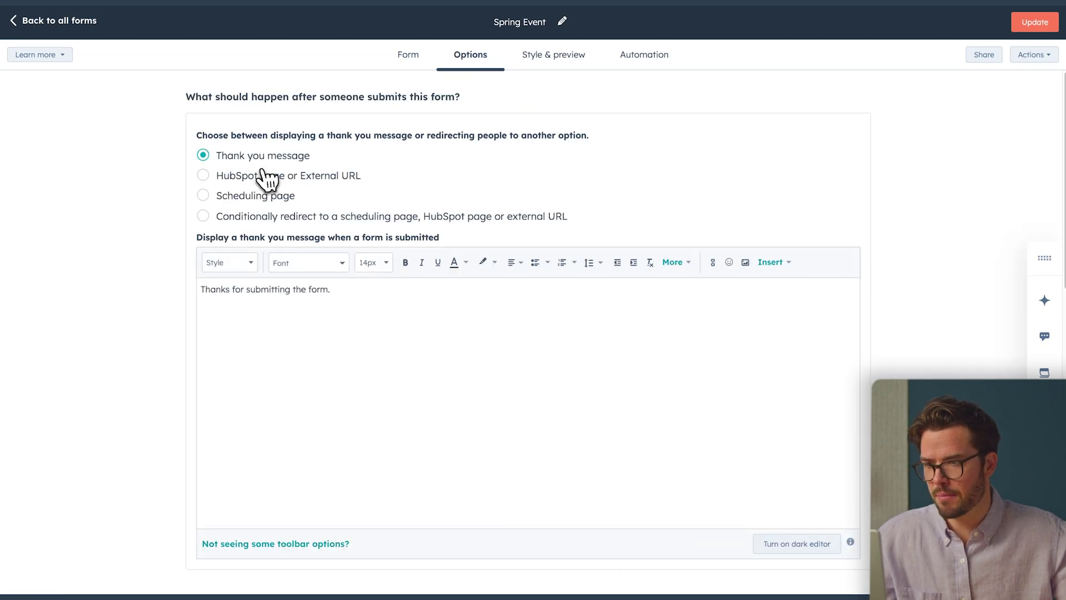
scroll(209, 254, "down", 10)
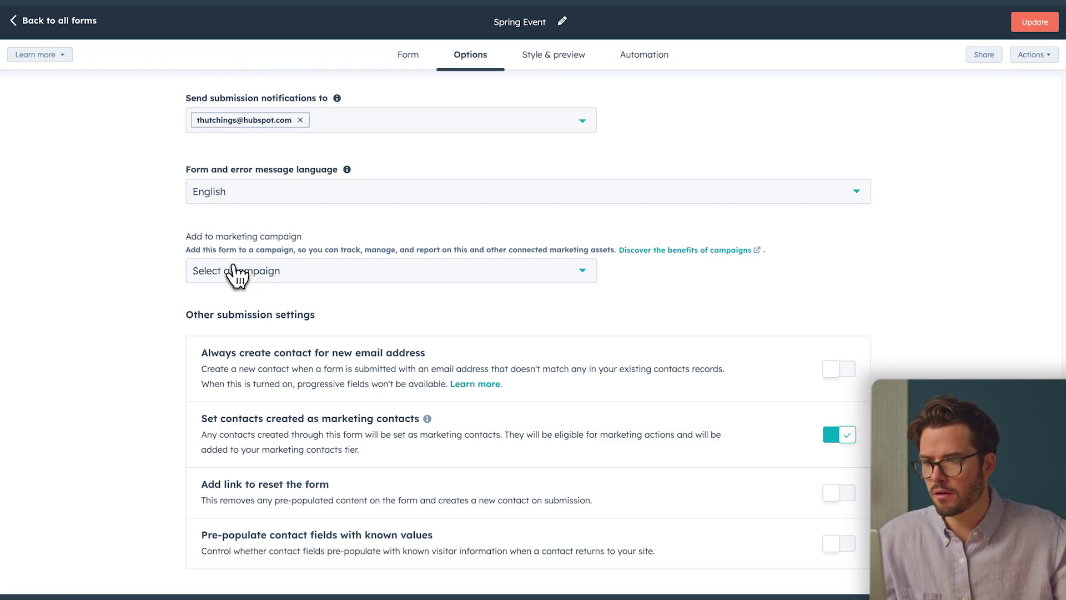
left_click(282, 286)
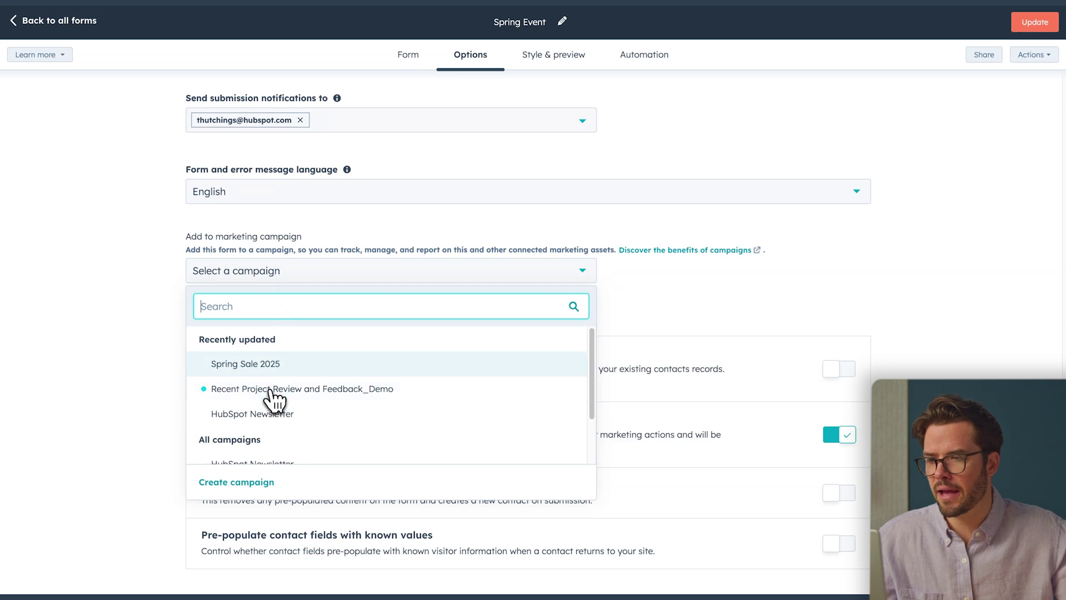
left_click(269, 366)
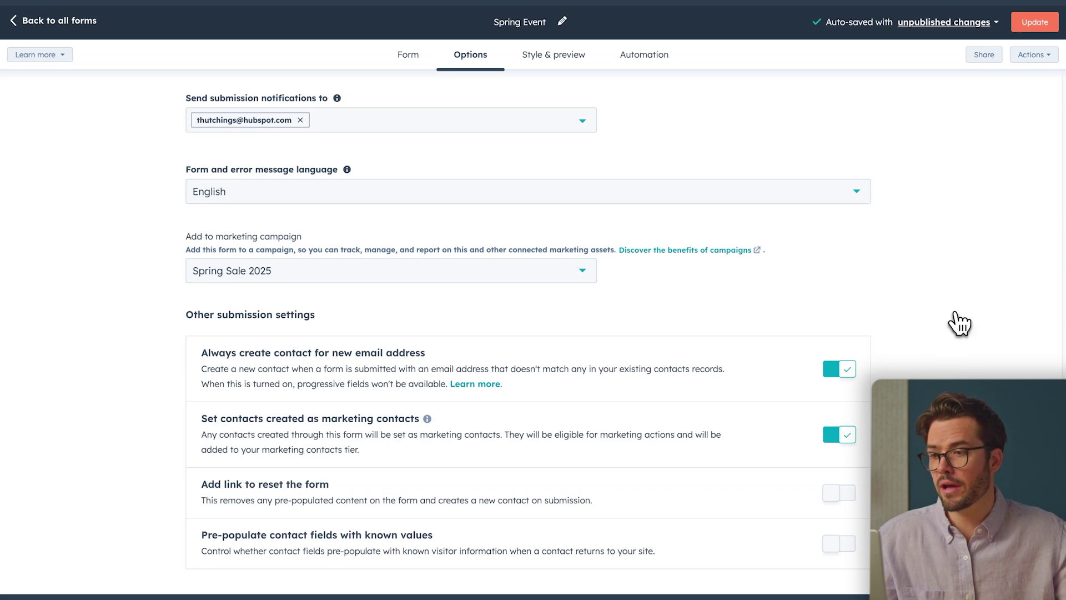
left_click(1026, 23)
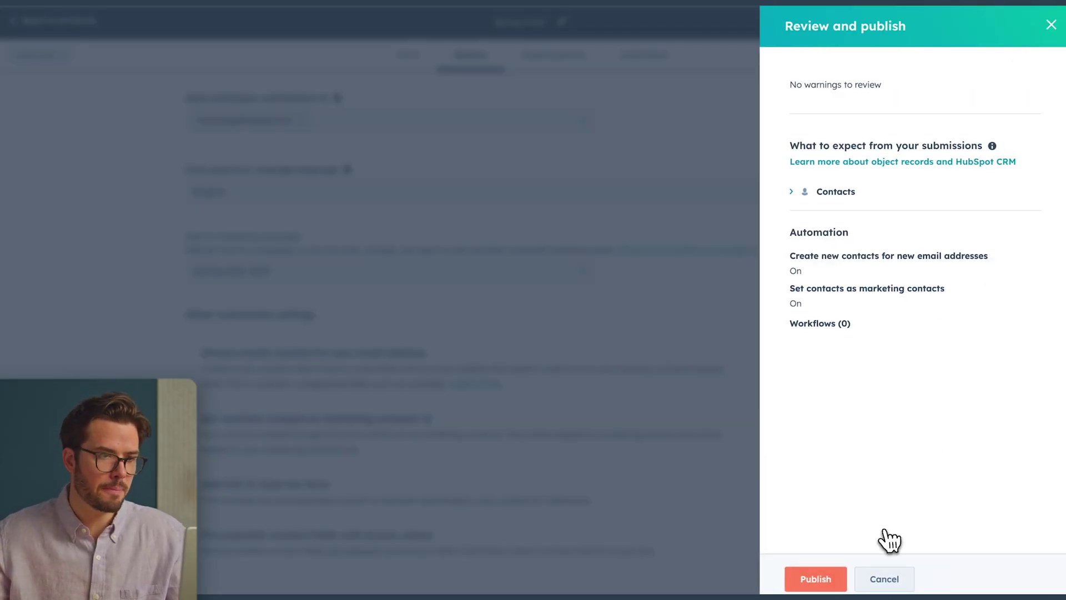
- Publish the updated Spring Event form
left_click(828, 584)
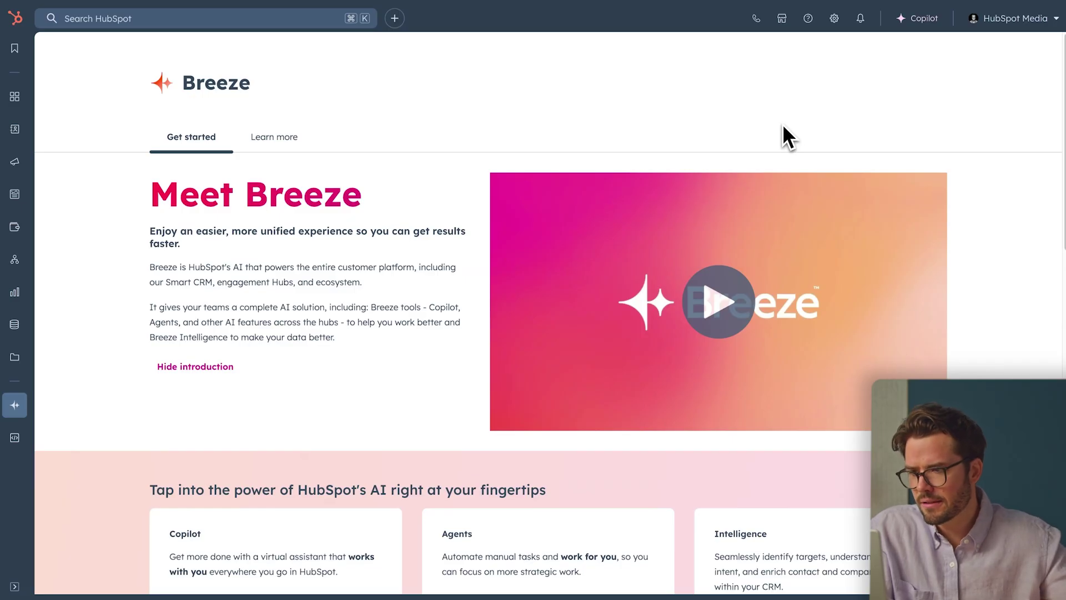
- Show the website tracking code embed snippet from Tracking & Analytics settings
left_click(834, 18)
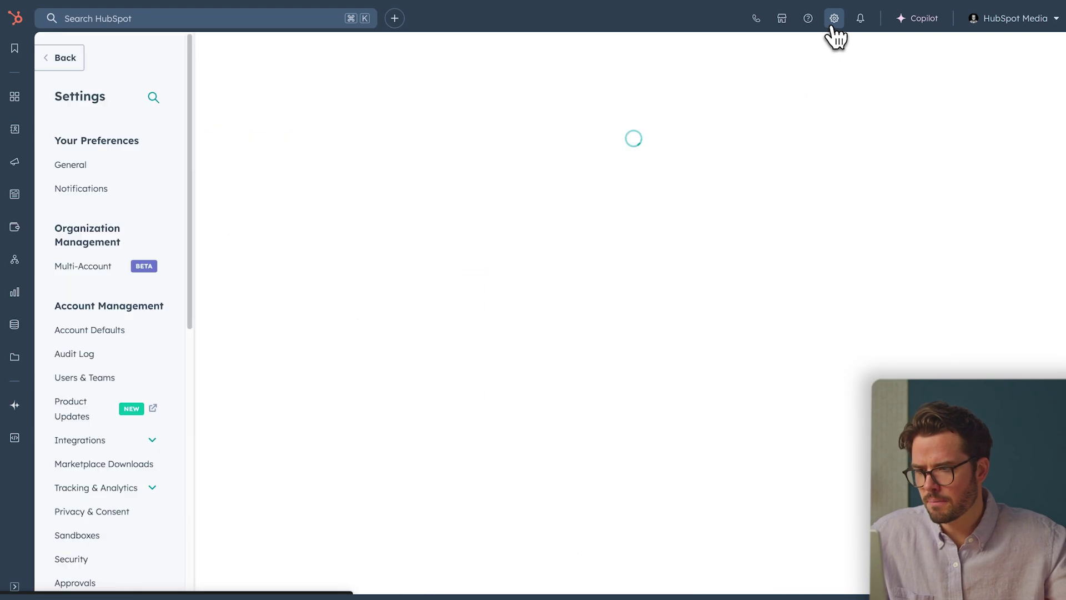
left_click(153, 489)
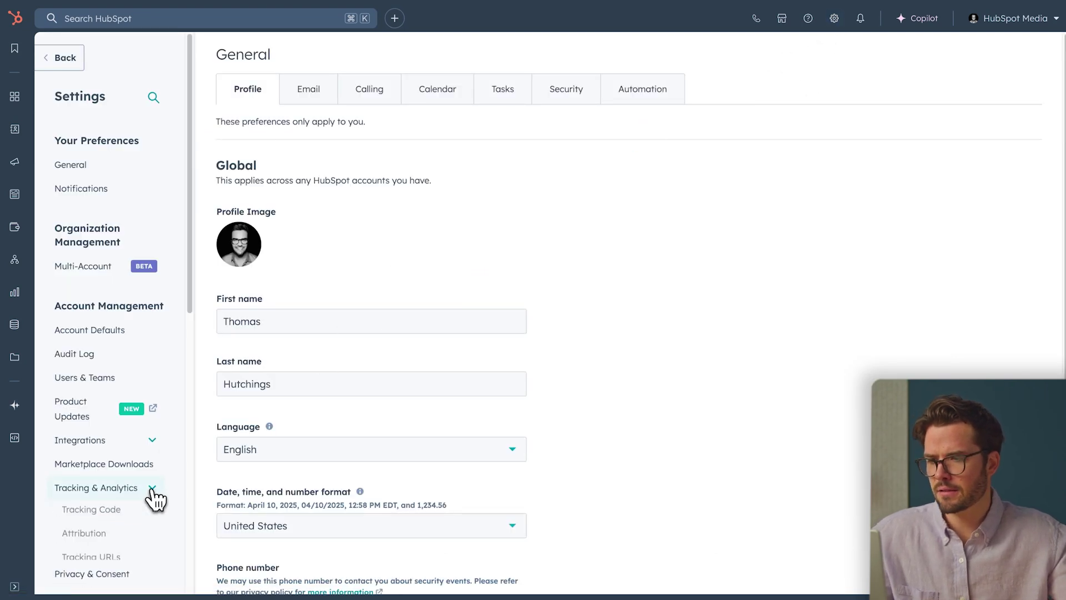
left_click(102, 514)
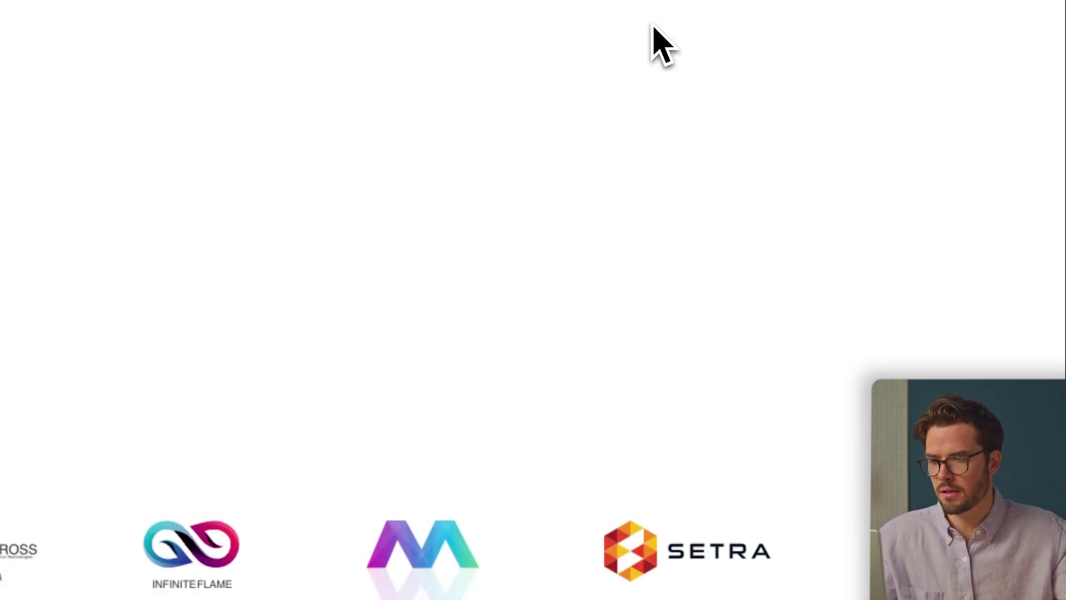
right_click(652, 24)
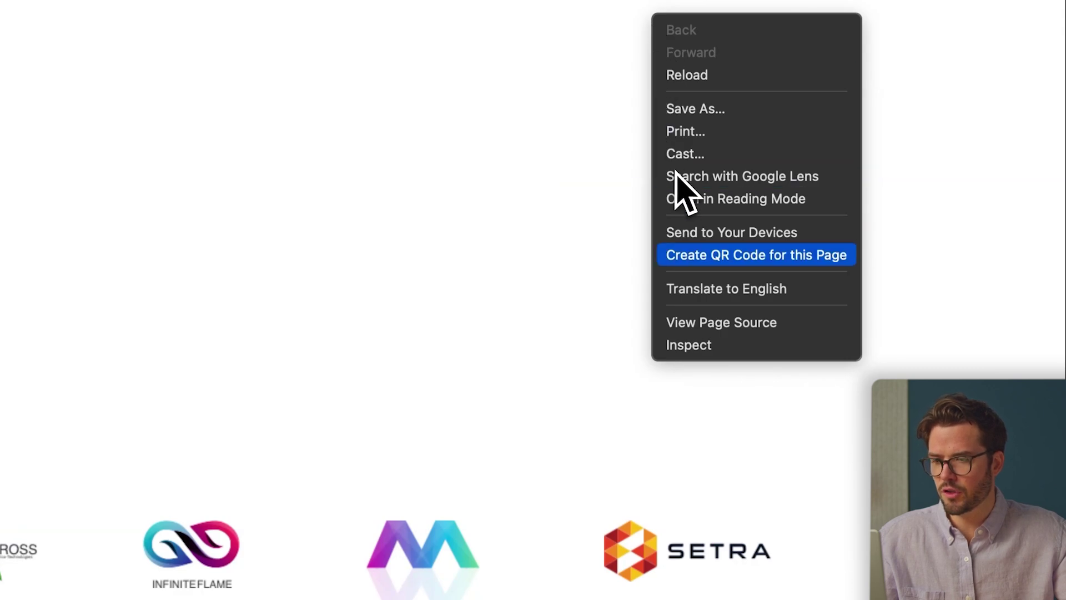
- View the website's page source, then return to the HubSpot Breeze page
left_click(708, 321)
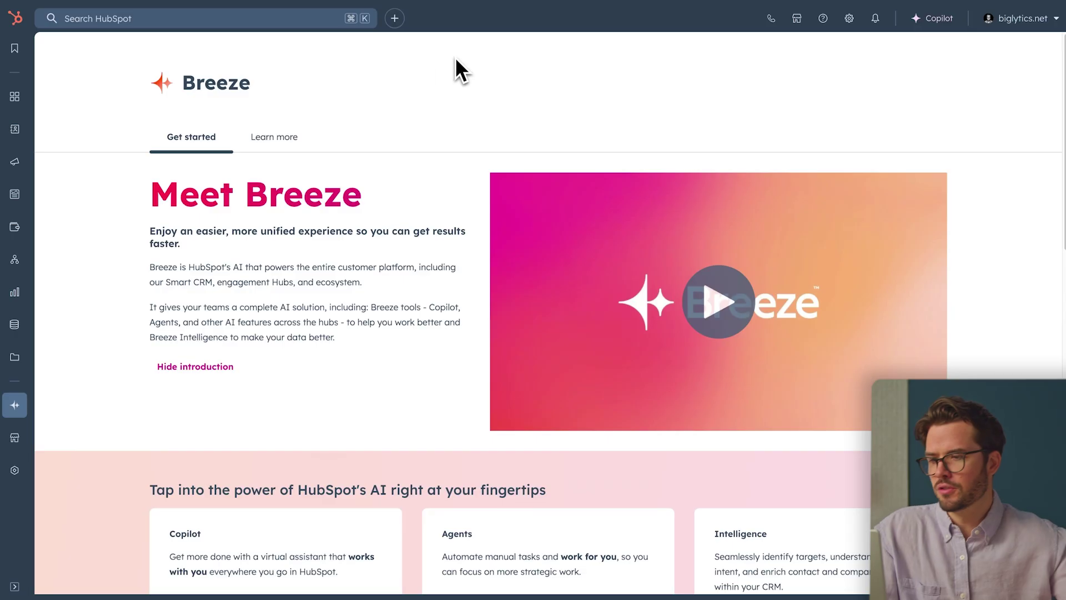
mouse_move(16, 302)
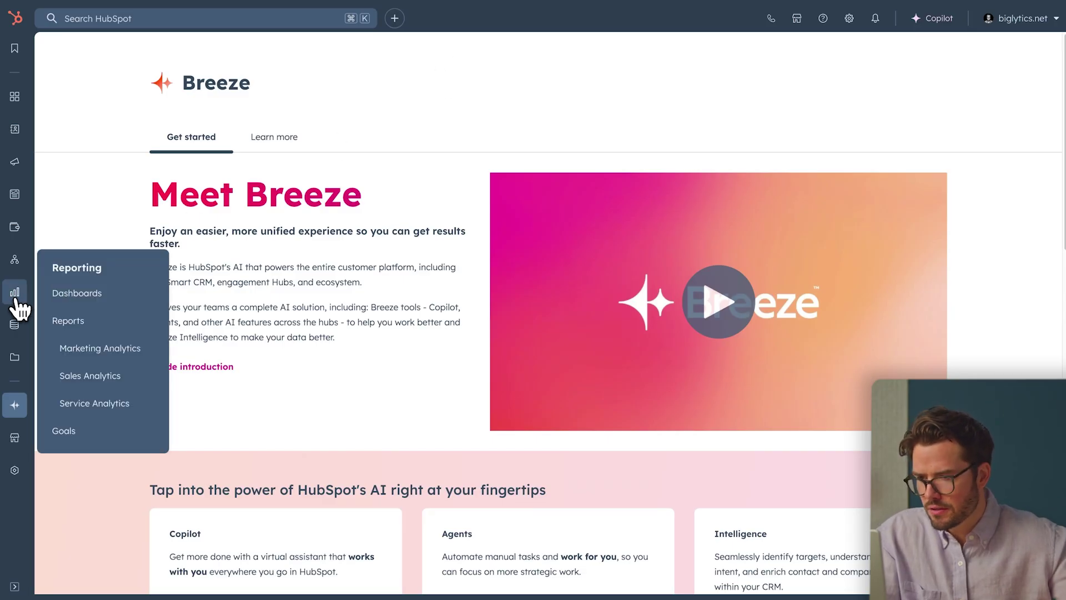
- Create a blank dashboard named Marketing Performance Overview, editable by everyone, and open it
left_click(60, 297)
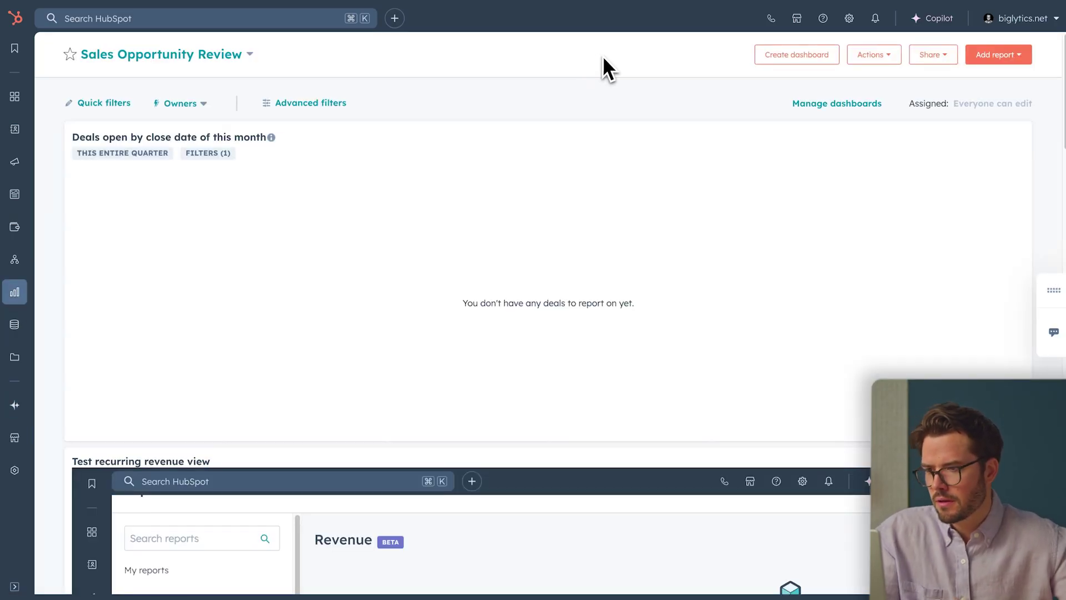
left_click(805, 56)
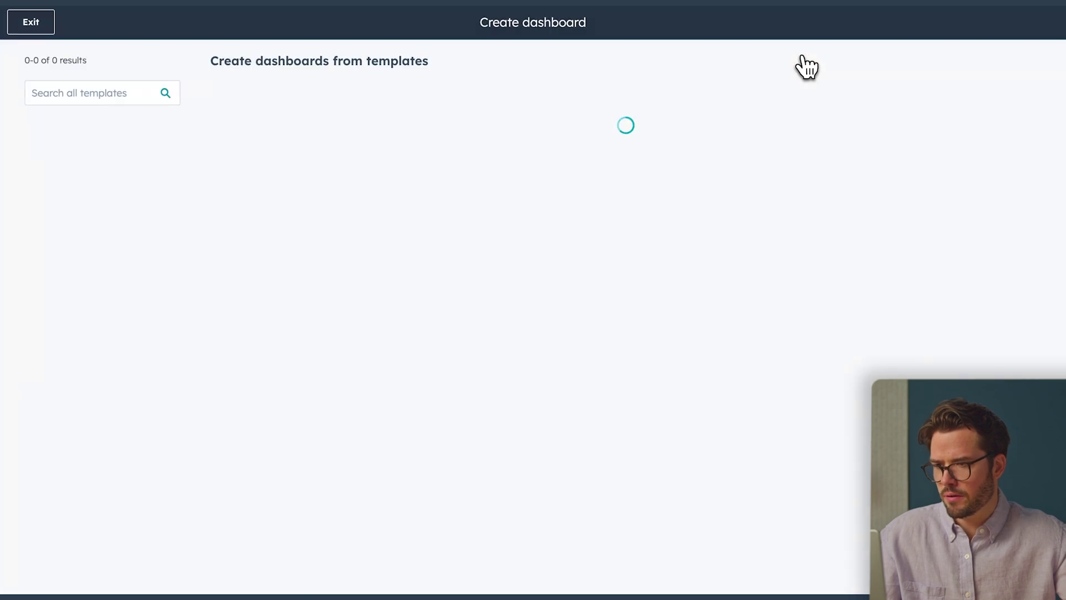
left_click(273, 116)
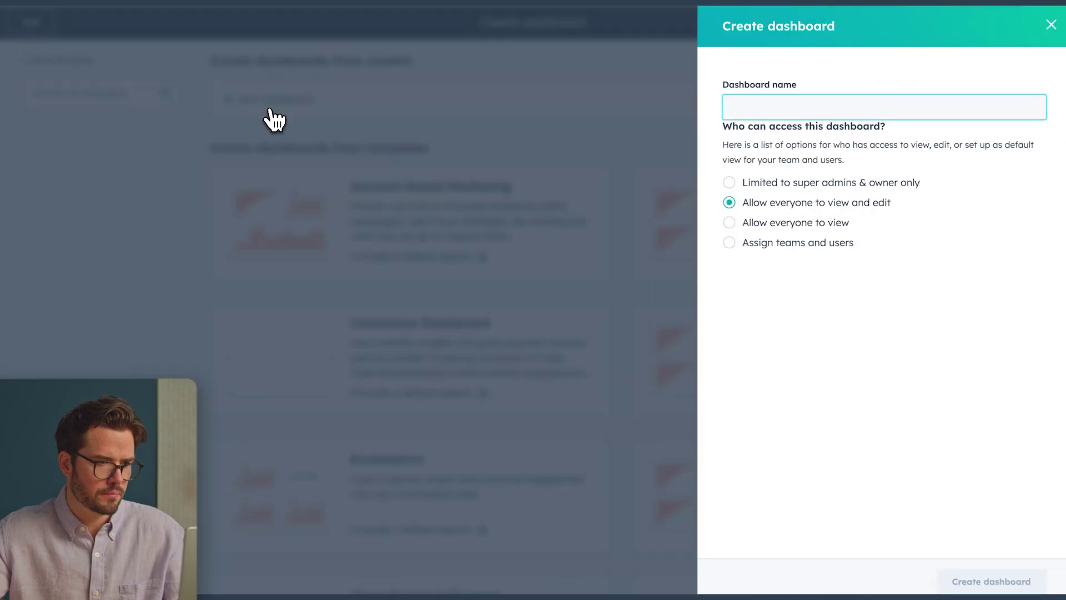
type("Marketing Performance Overview")
left_click(950, 207)
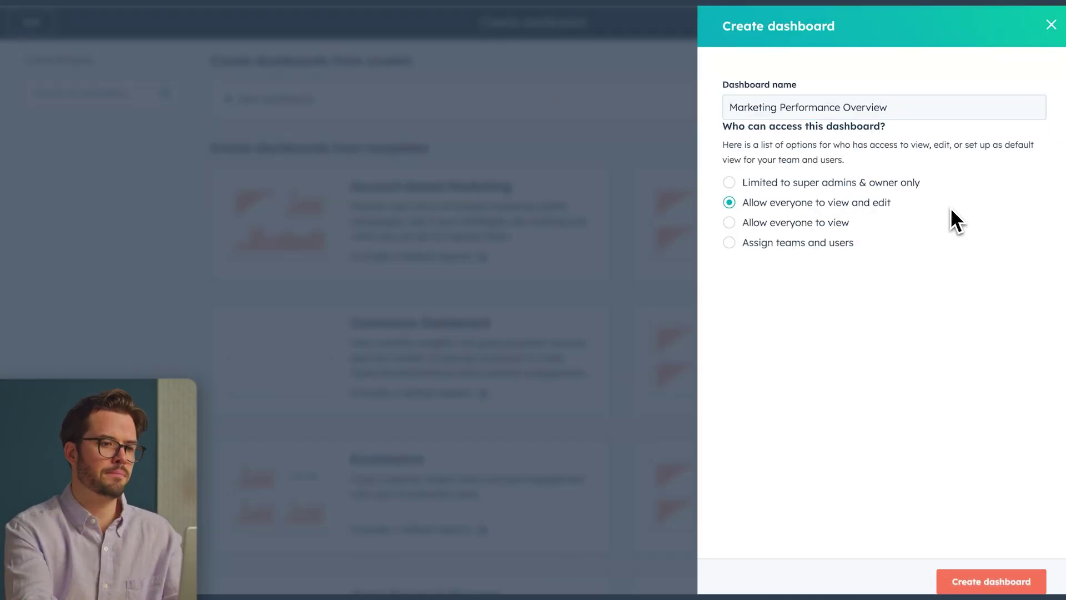
left_click(978, 586)
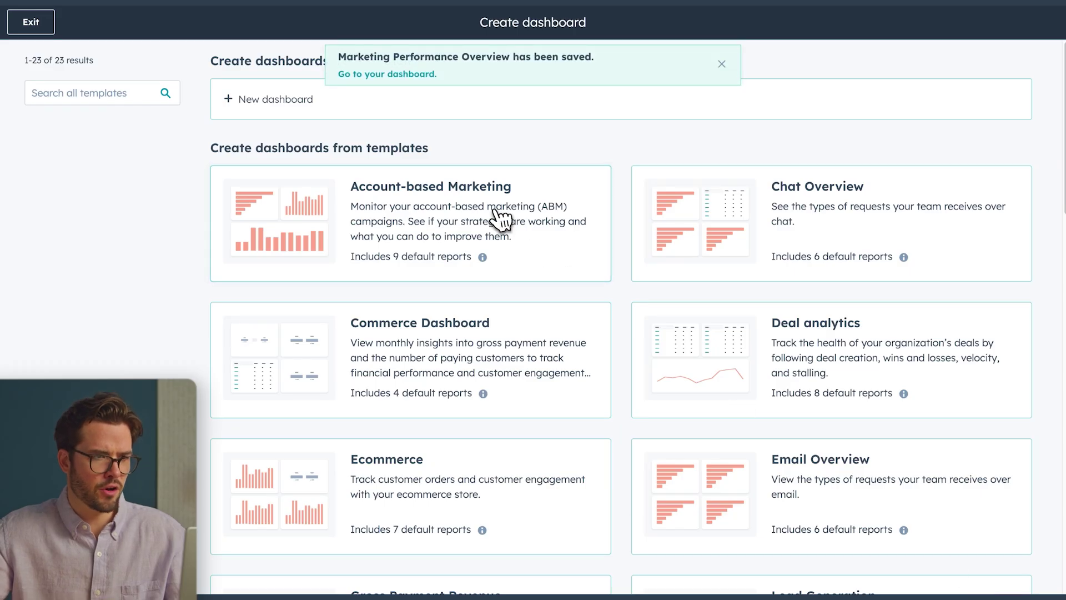
left_click(372, 79)
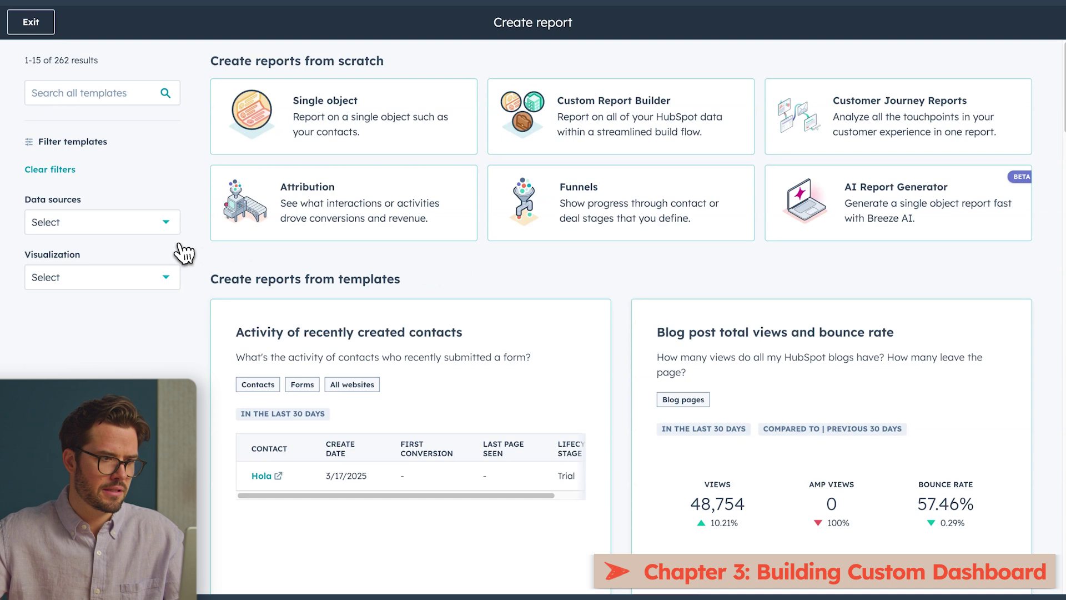
- Filter report templates to website data and preview Session totals by day with source breakdown
left_click(159, 225)
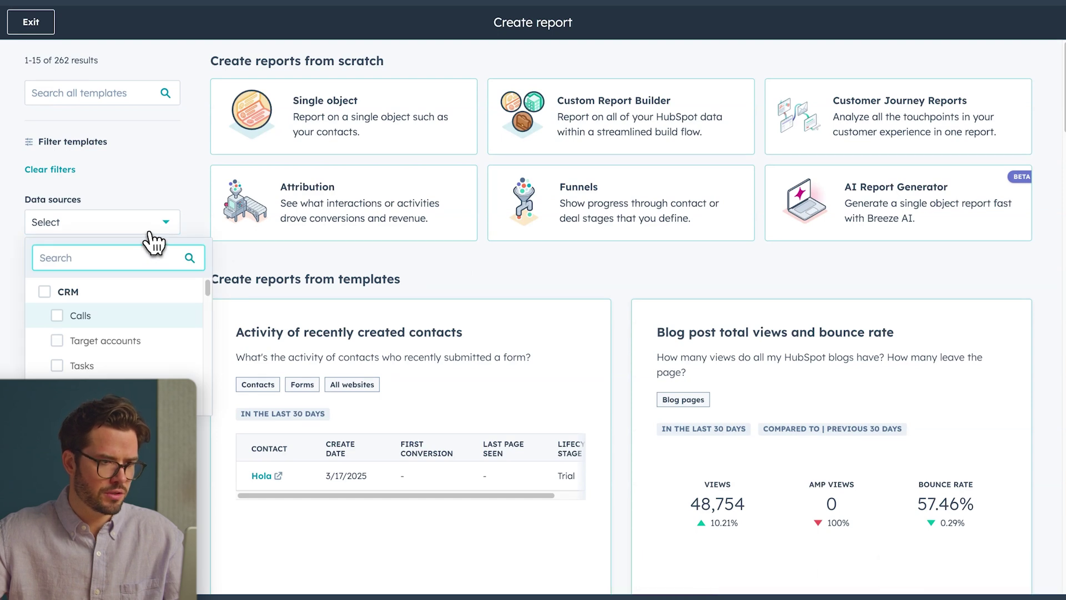
type("web")
left_click(44, 292)
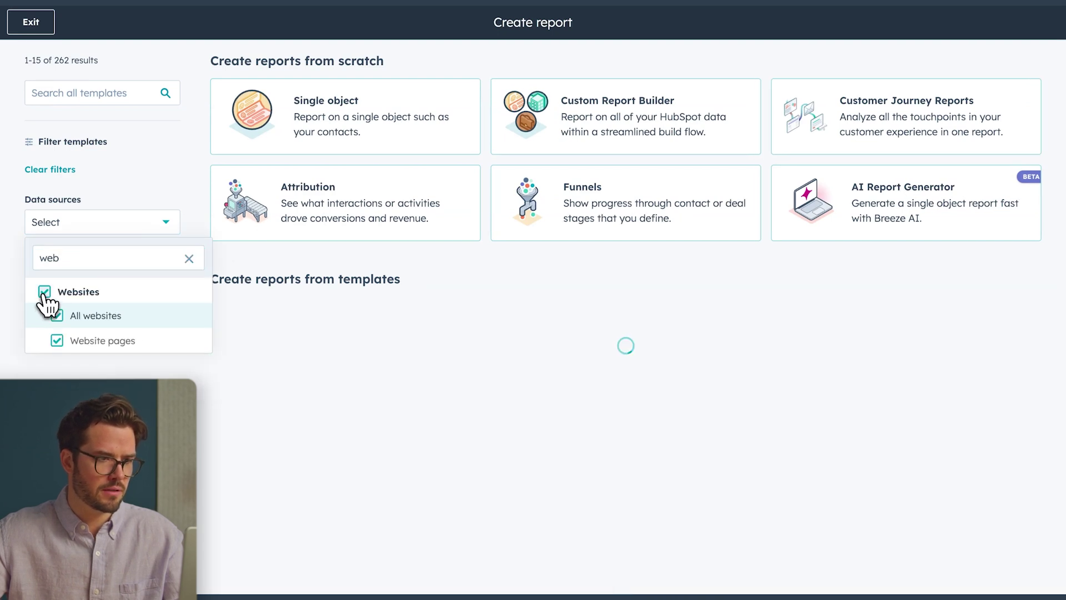
left_click(617, 267)
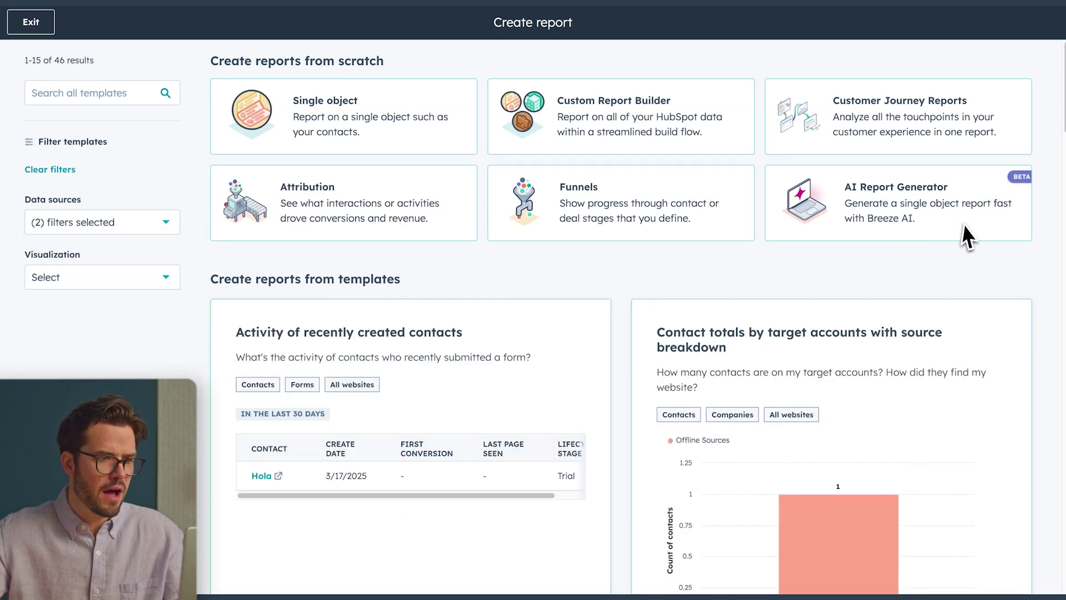
left_click_drag(1062, 141, 1062, 423)
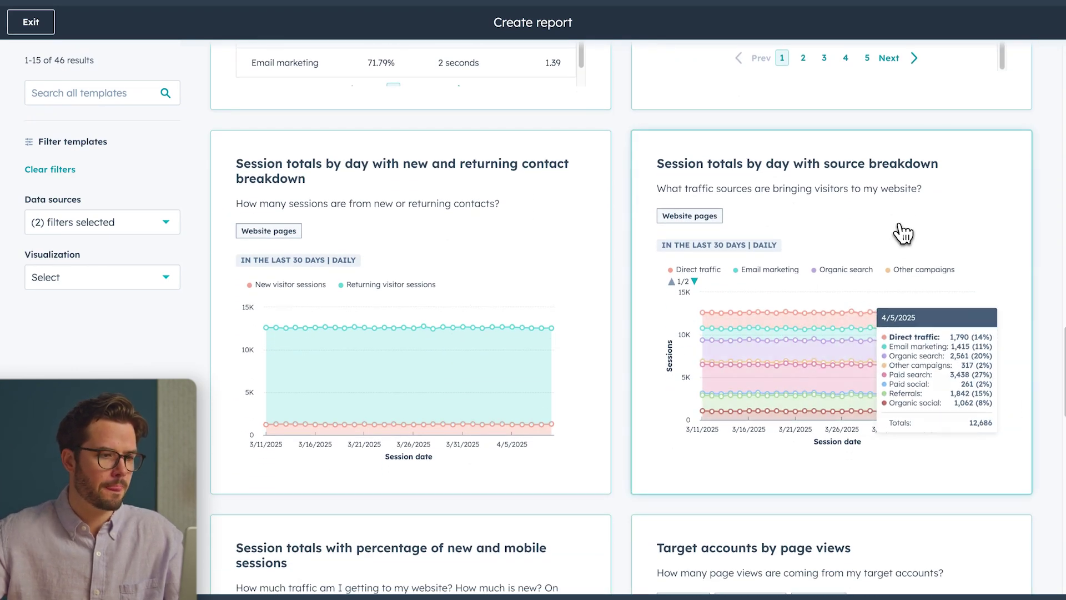
left_click(902, 226)
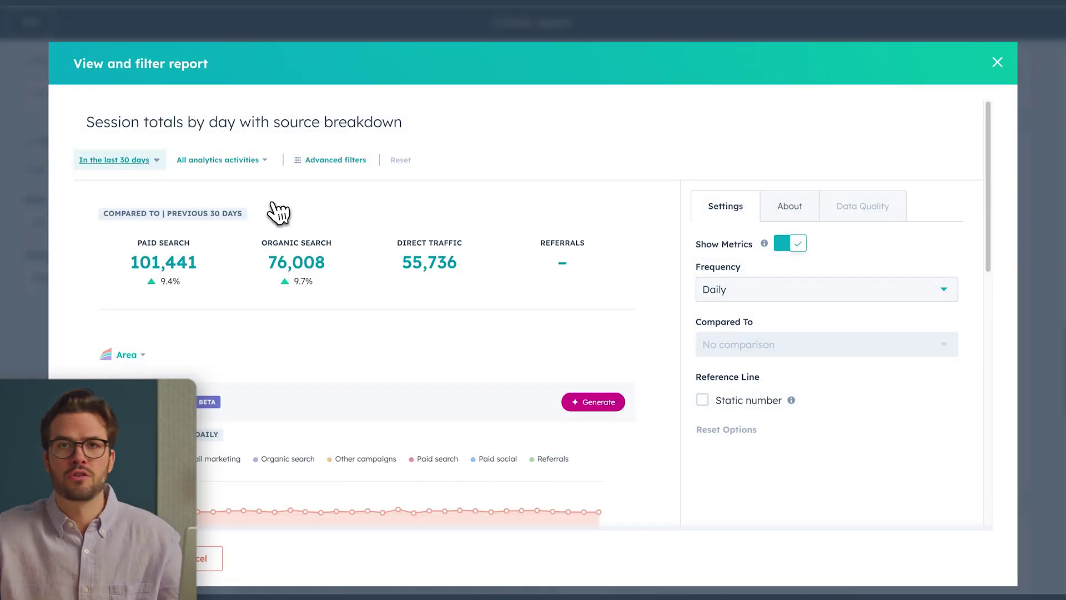
- Save the report as Traffic Sources onto the Marketing Performance Overview dashboard
left_click(138, 163)
left_click(136, 163)
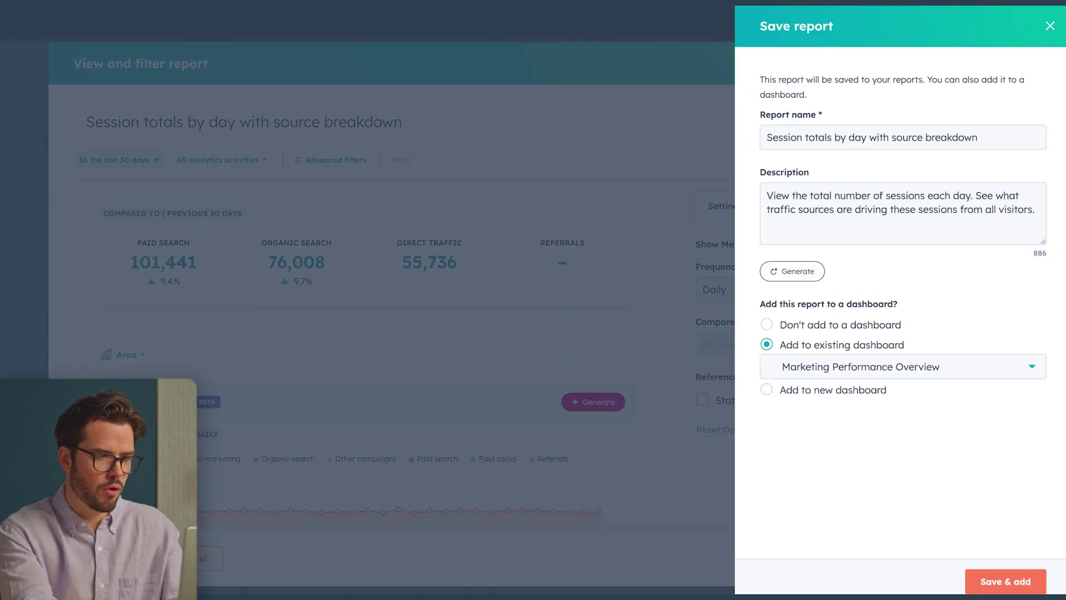
left_click_drag(985, 139, 746, 151)
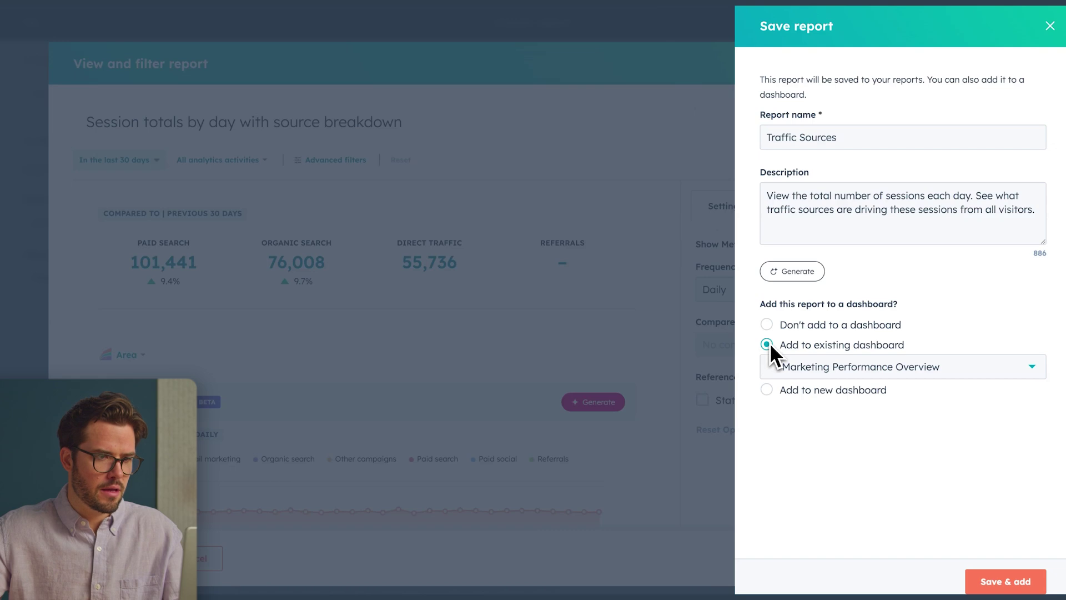
left_click(804, 370)
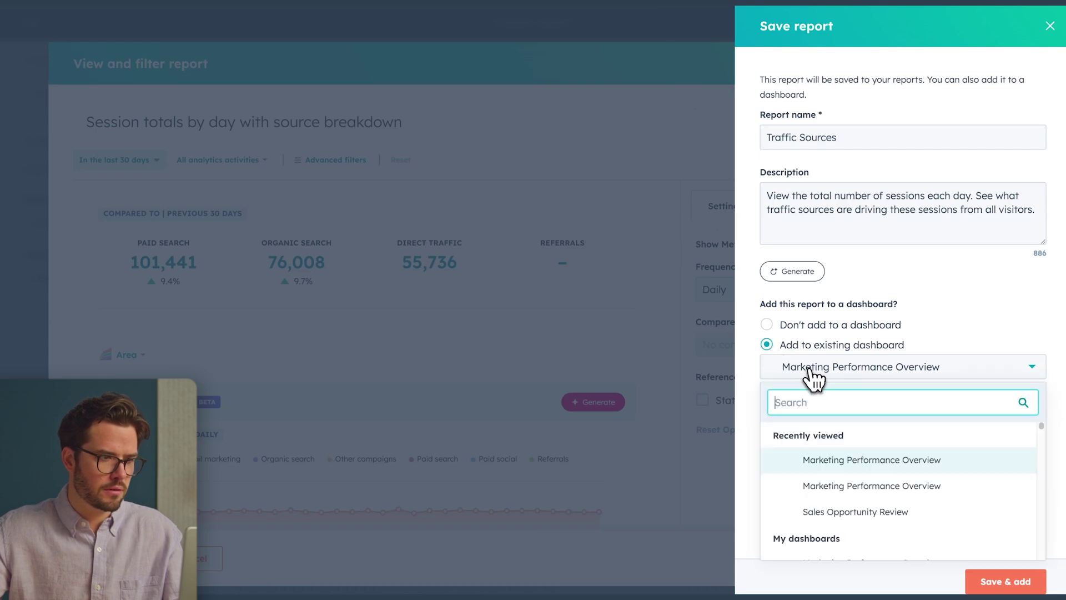
left_click(830, 469)
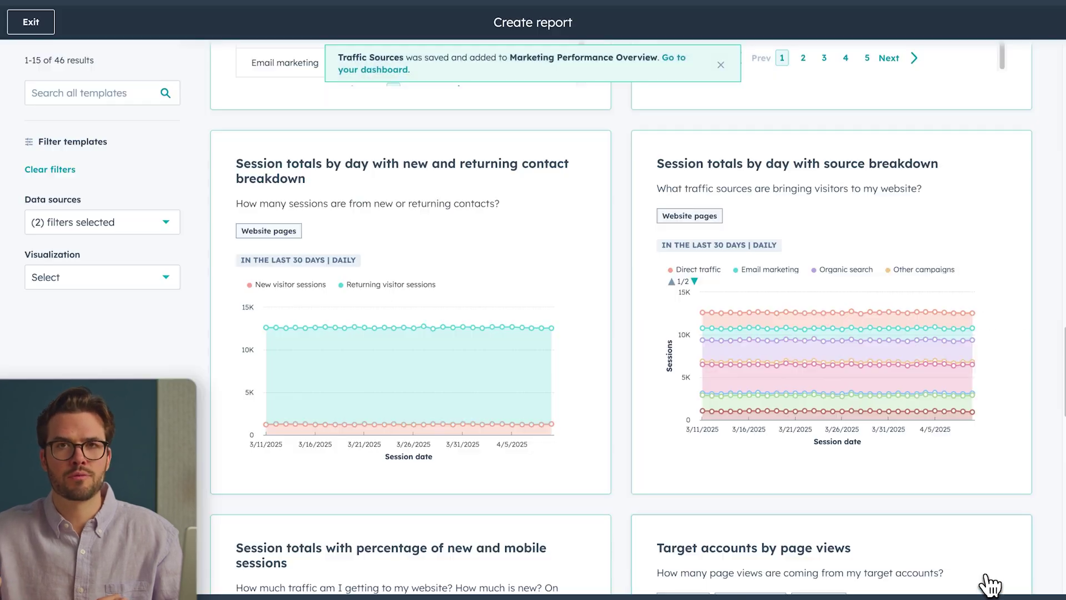
left_click(354, 71)
left_click(1030, 58)
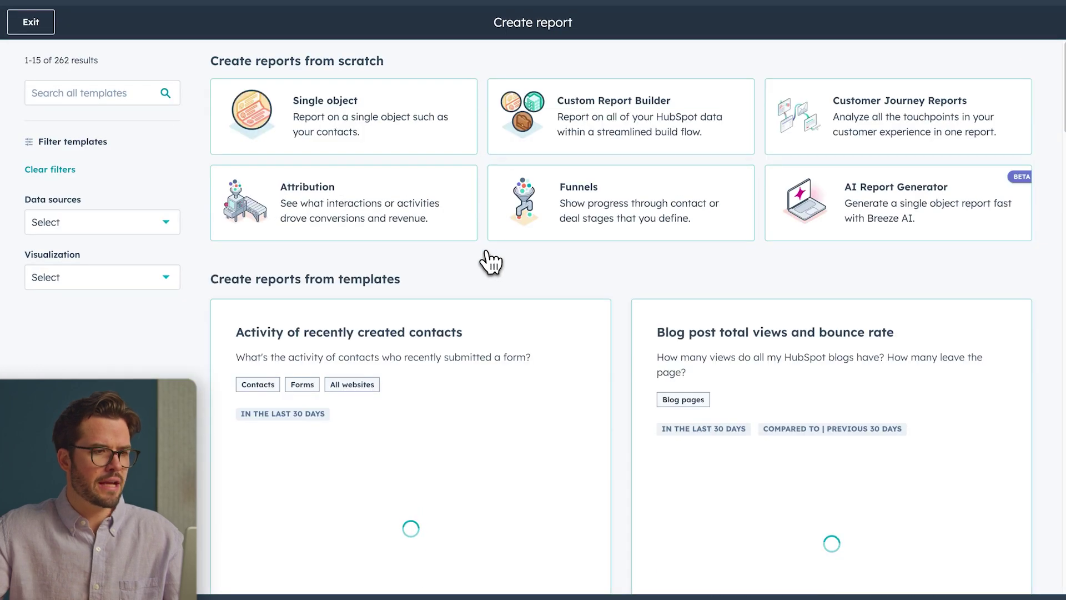
- Filter templates to Contacts and open the Contacts most recently created by source template
left_click(119, 223)
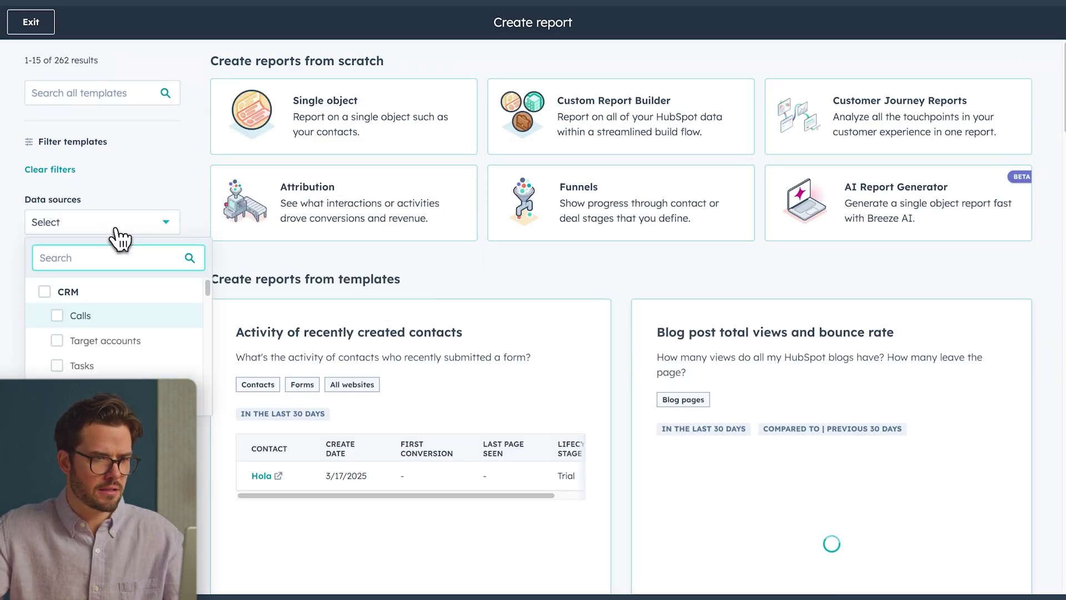
left_click(58, 315)
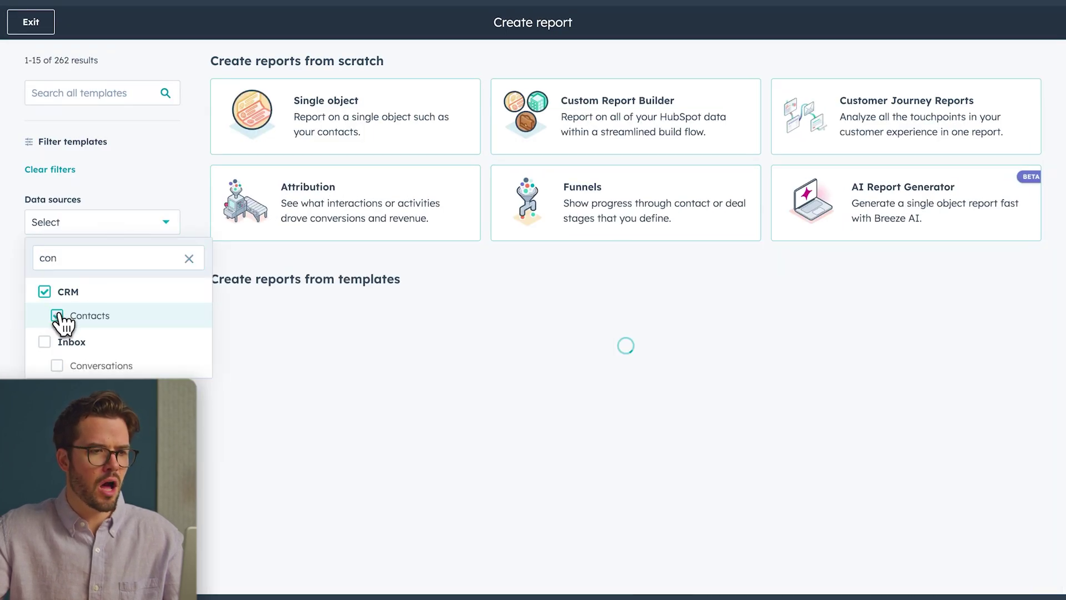
left_click(535, 302)
scroll(612, 291, "down", 2)
scroll(613, 292, "down", 10)
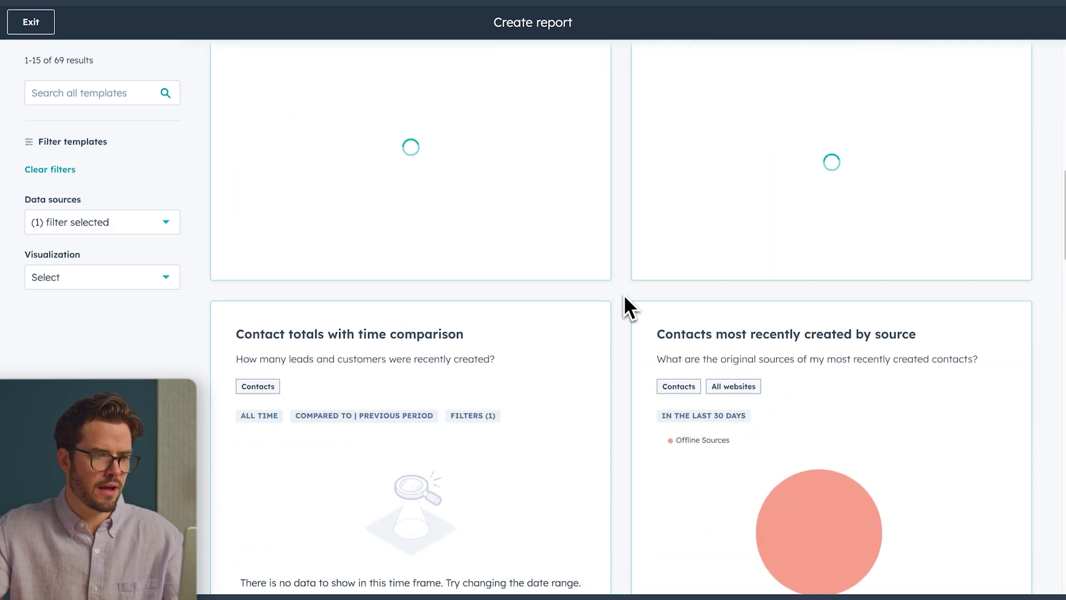
scroll(624, 294, "down", 2)
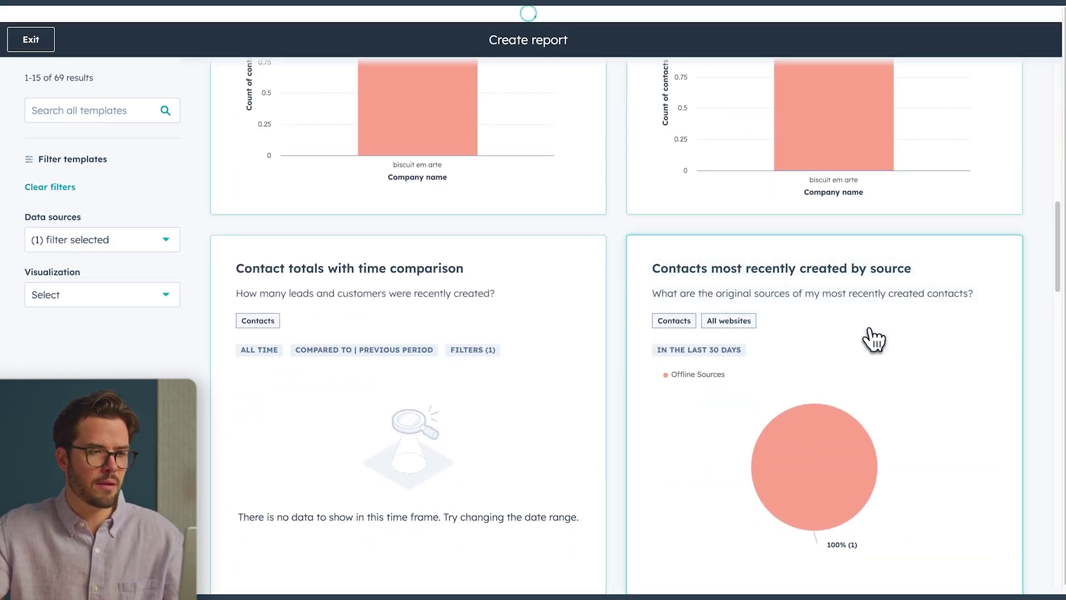
left_click(866, 337)
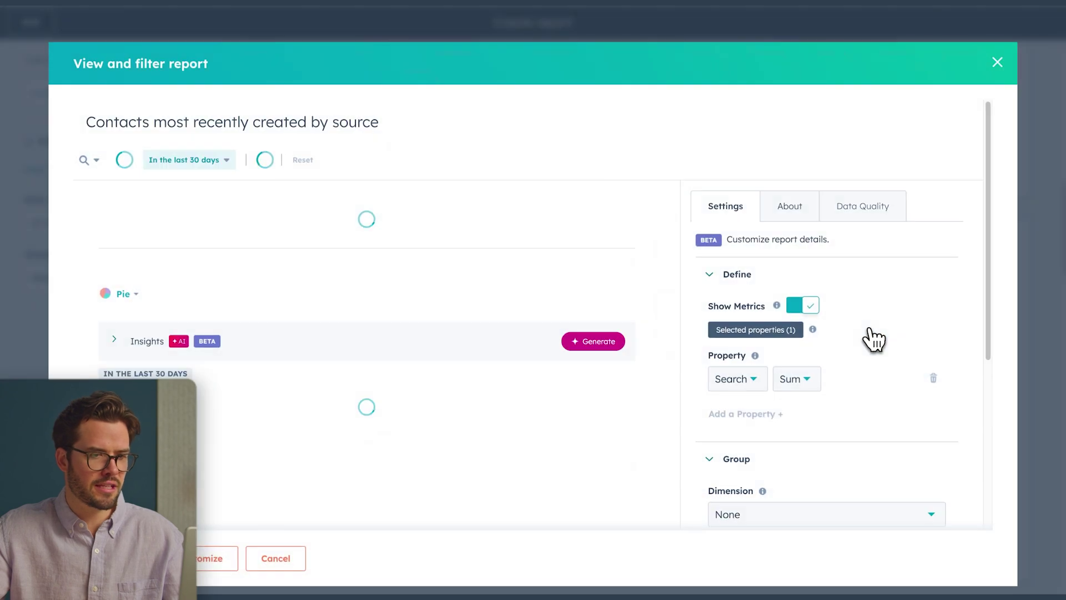
- Rename it New Contacts by source - Lead Generation and save it to the dashboard
left_click(199, 166)
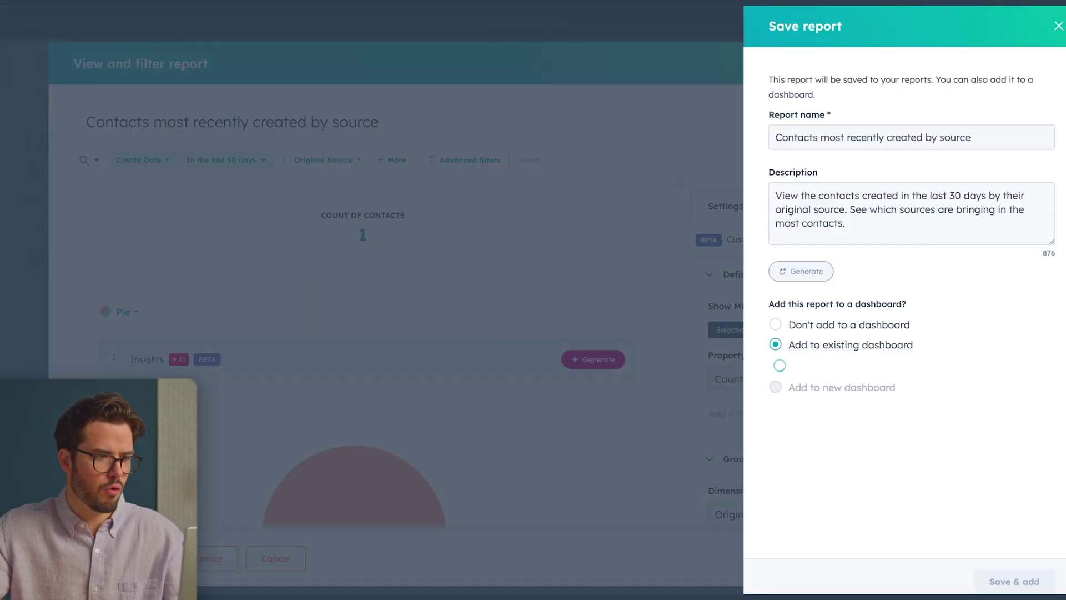
left_click_drag(962, 137, 827, 138)
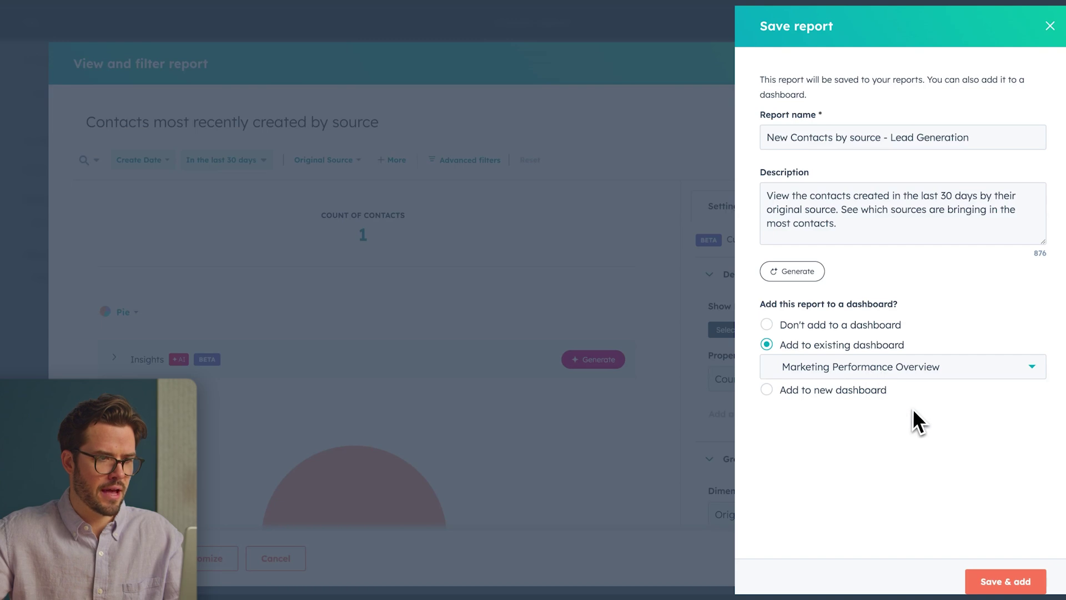
left_click(1001, 587)
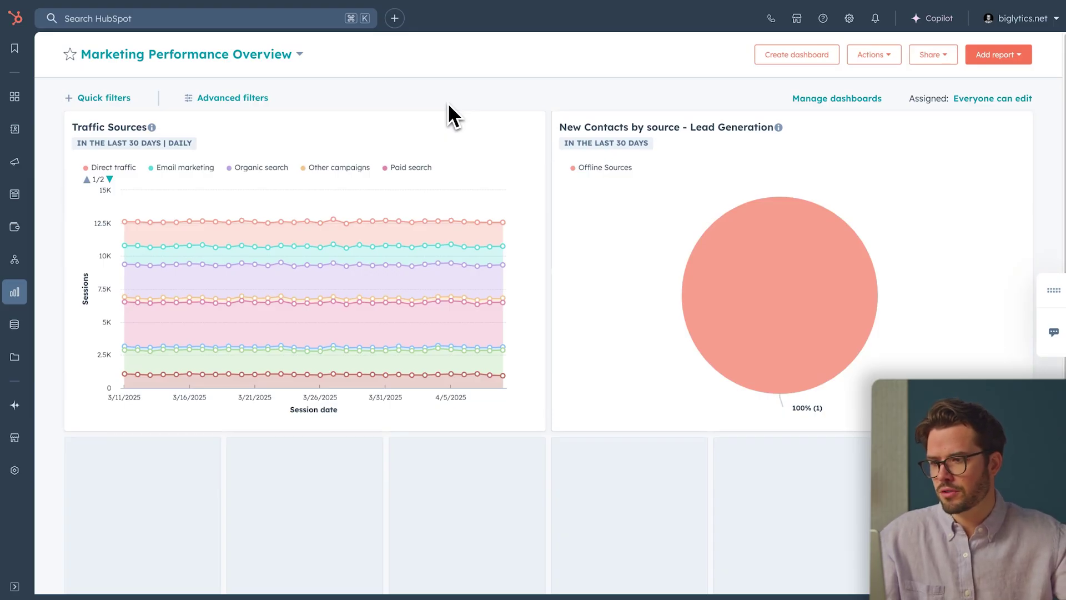
- Open the Form performance report under Marketing Analytics
mouse_move(10, 300)
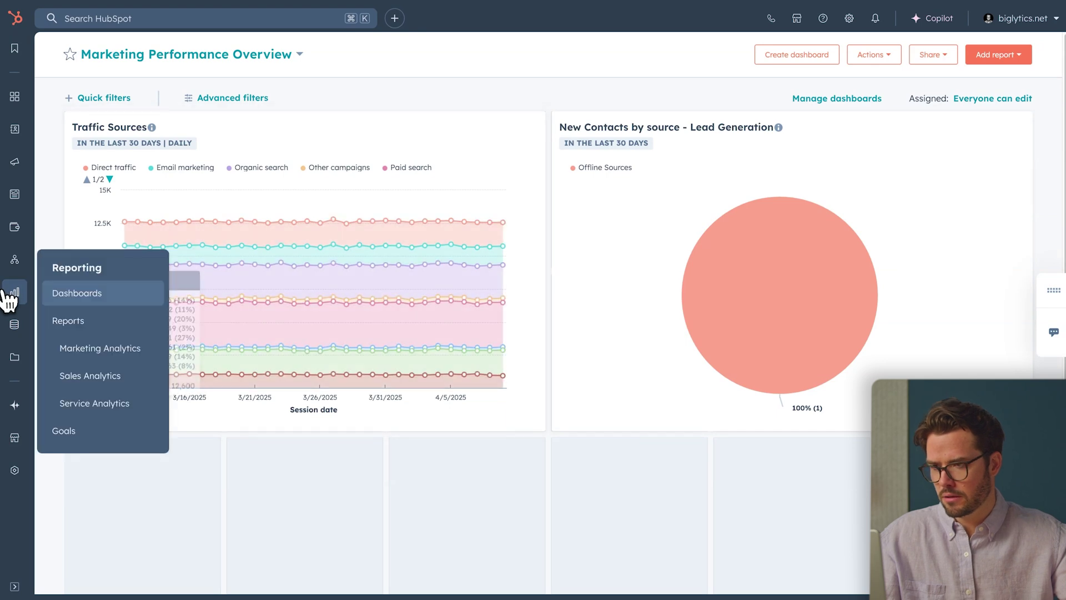
left_click(78, 353)
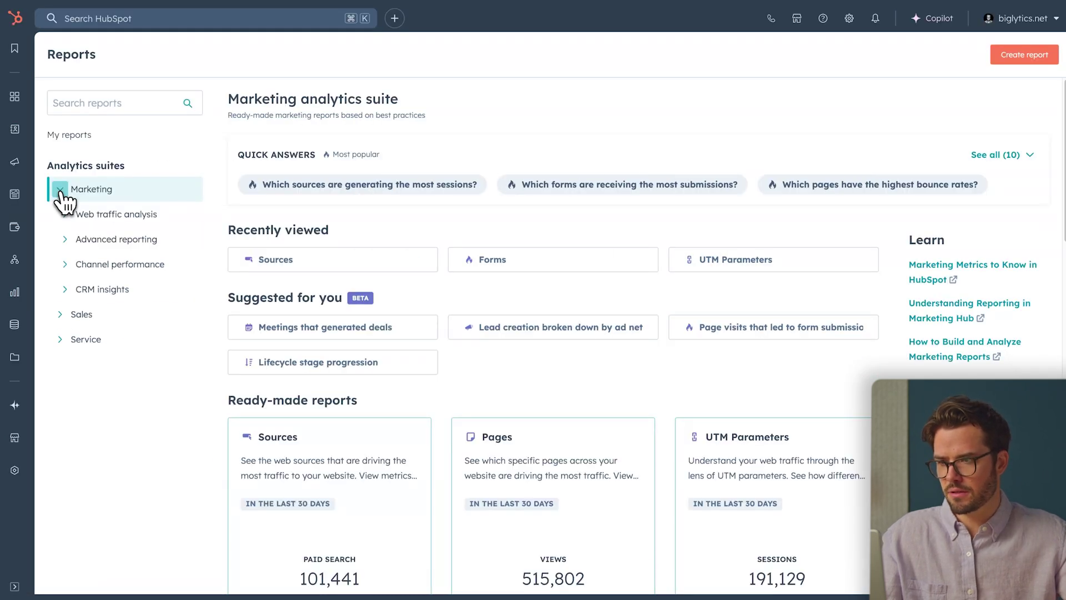
left_click(90, 313)
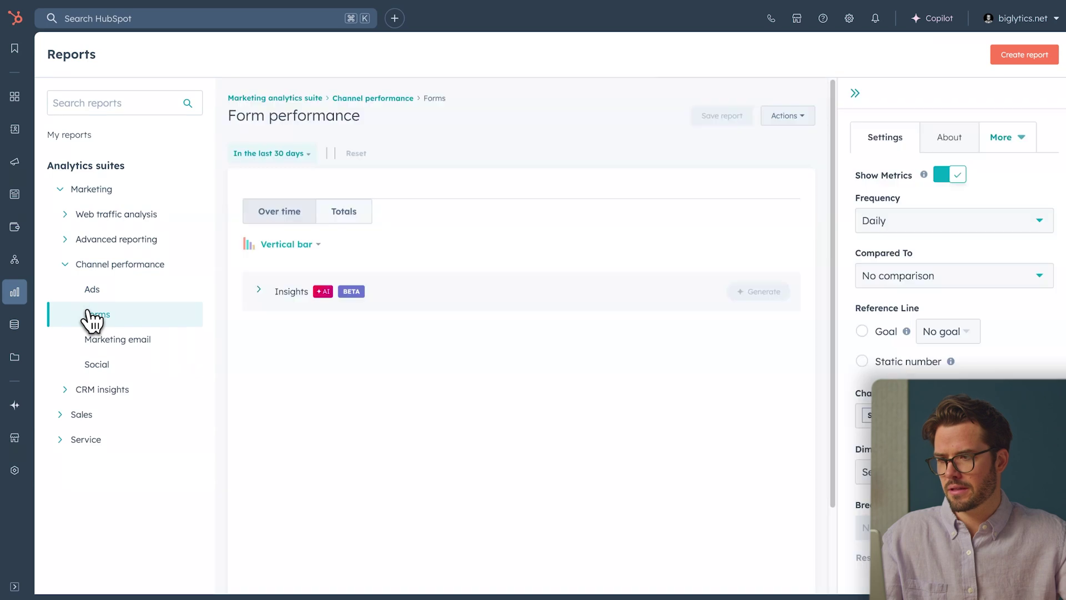
- Filter the form report to Name is equal to 'Spring Event Signups 2025'
left_click(379, 155)
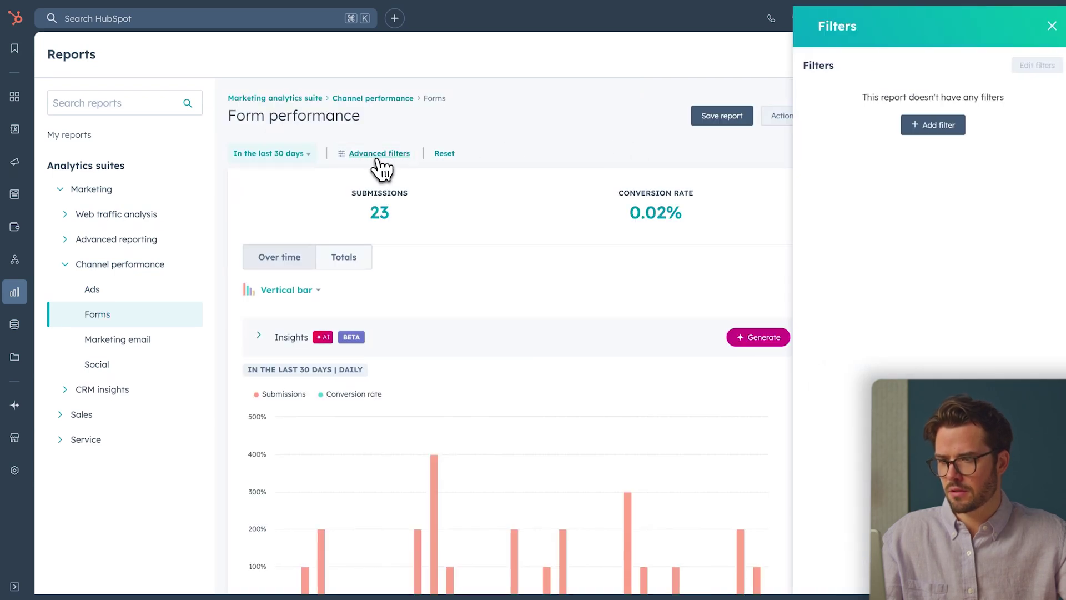
left_click(929, 127)
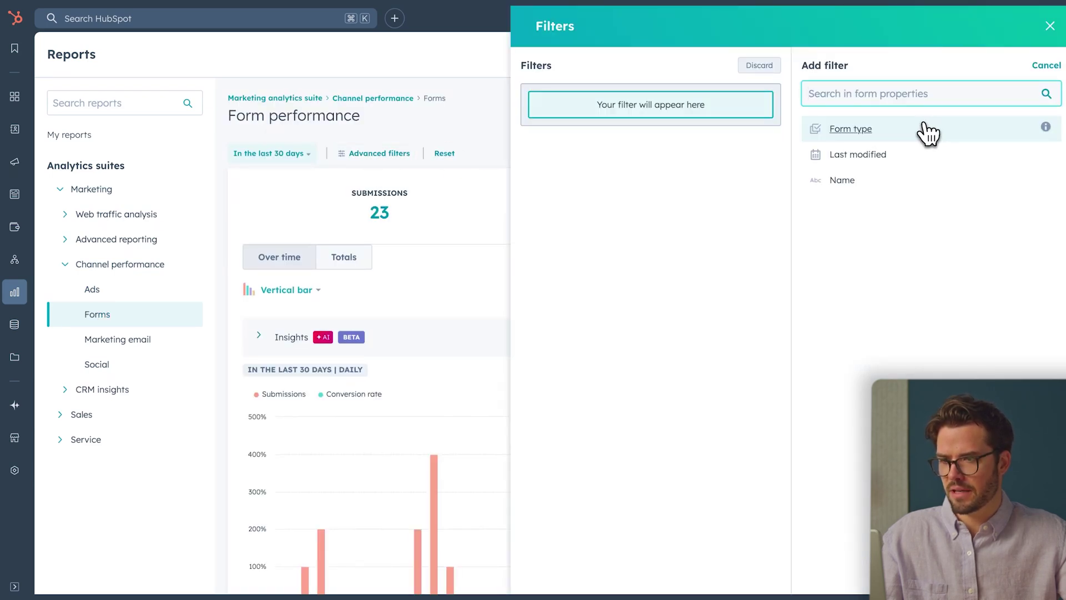
left_click(859, 181)
type("Spring Event Signups 2025")
left_click(948, 280)
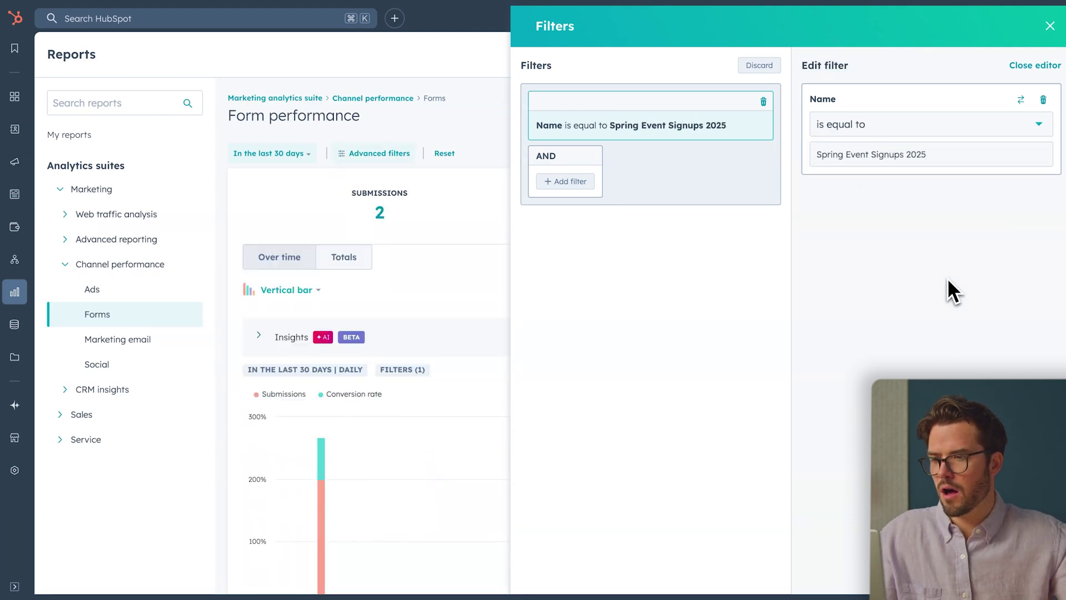
left_click(1050, 26)
- Check the Spring Event Signups 2025 row, showing 2 submissions at 66.67% conversion
scroll(635, 328, "down", 5)
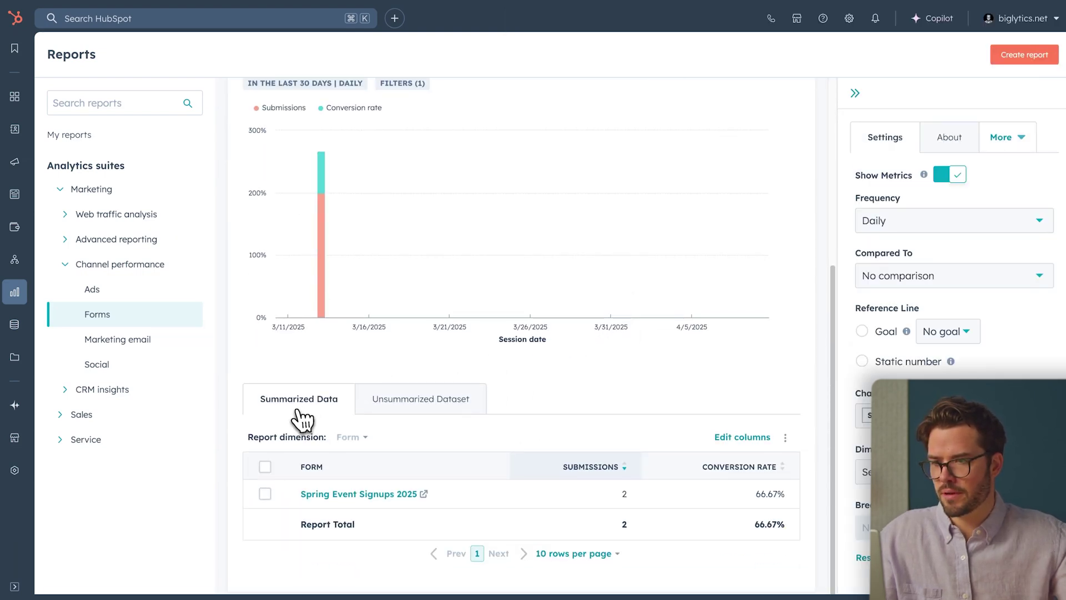
left_click(266, 494)
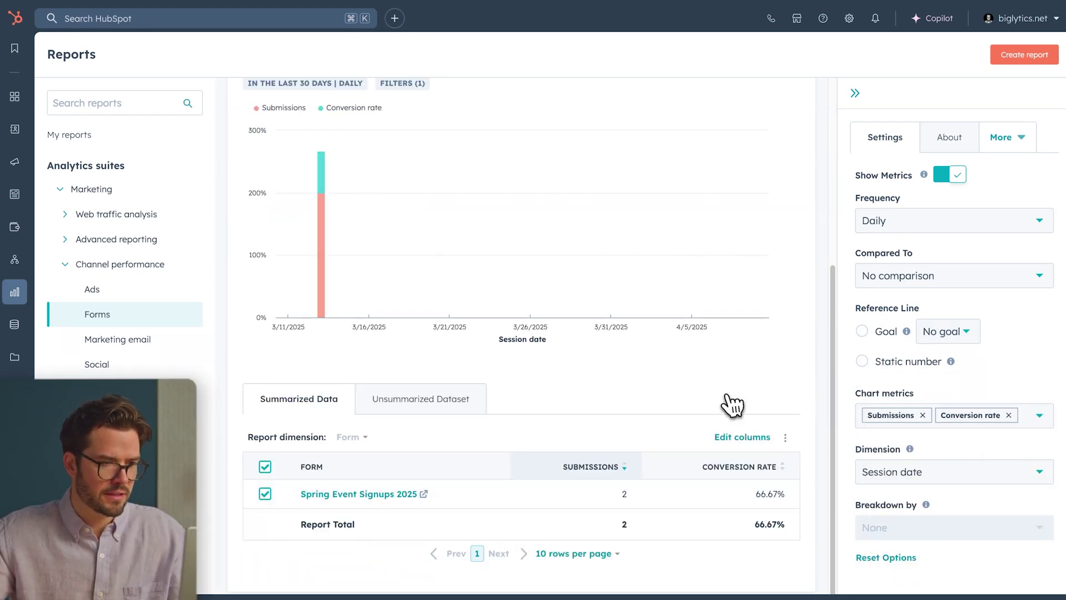
scroll(698, 398, "up", 5)
left_click(723, 115)
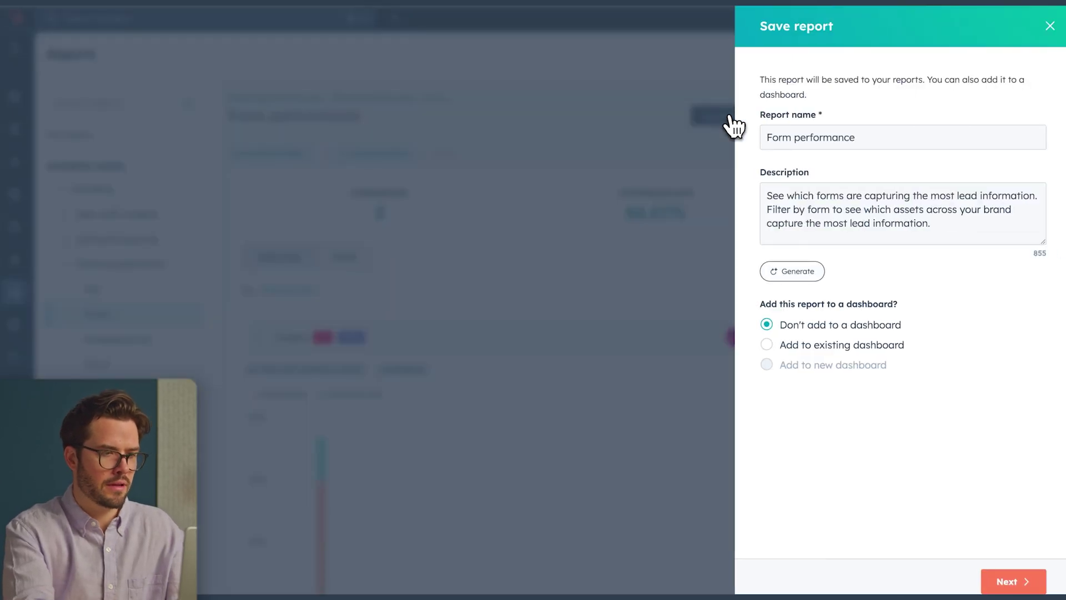
- Name the report 'Visitor to Lead - Forms Conversion' and pick the Marketing Performance Overview dashboard
left_click(621, 190)
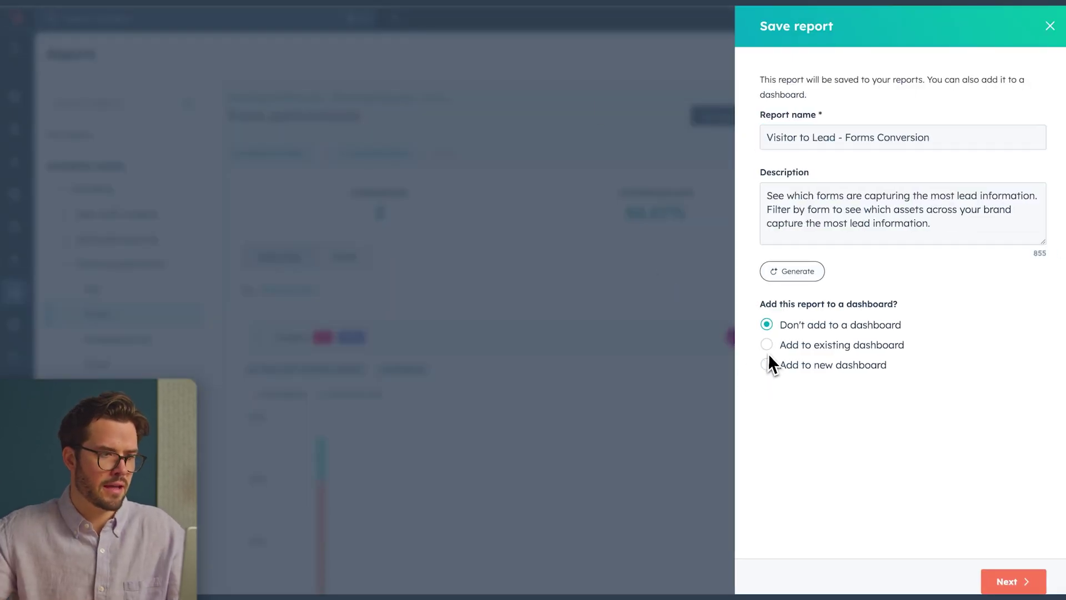
left_click(875, 367)
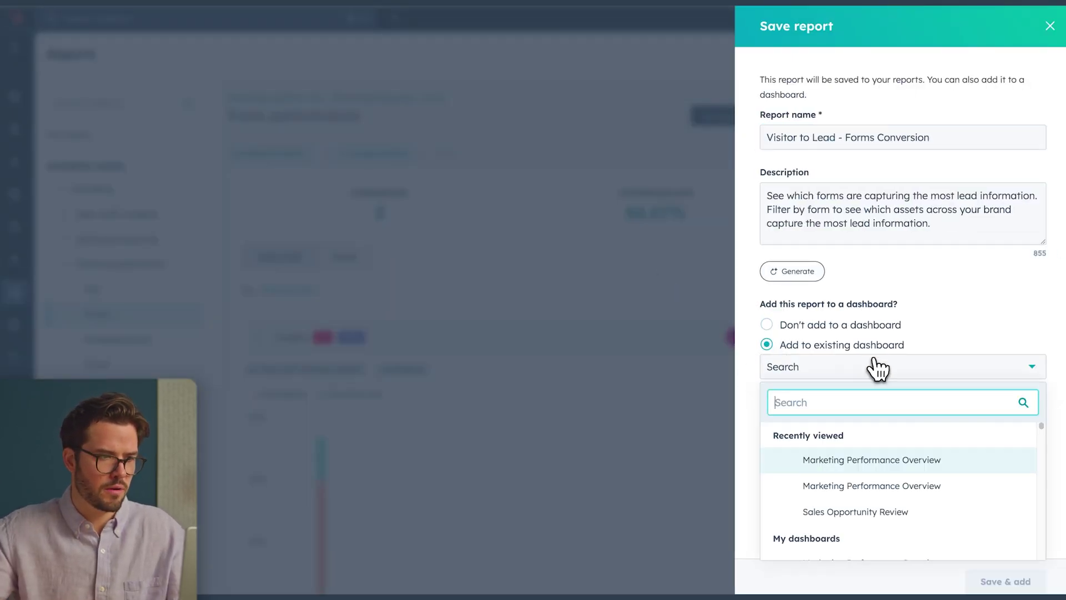
left_click(891, 459)
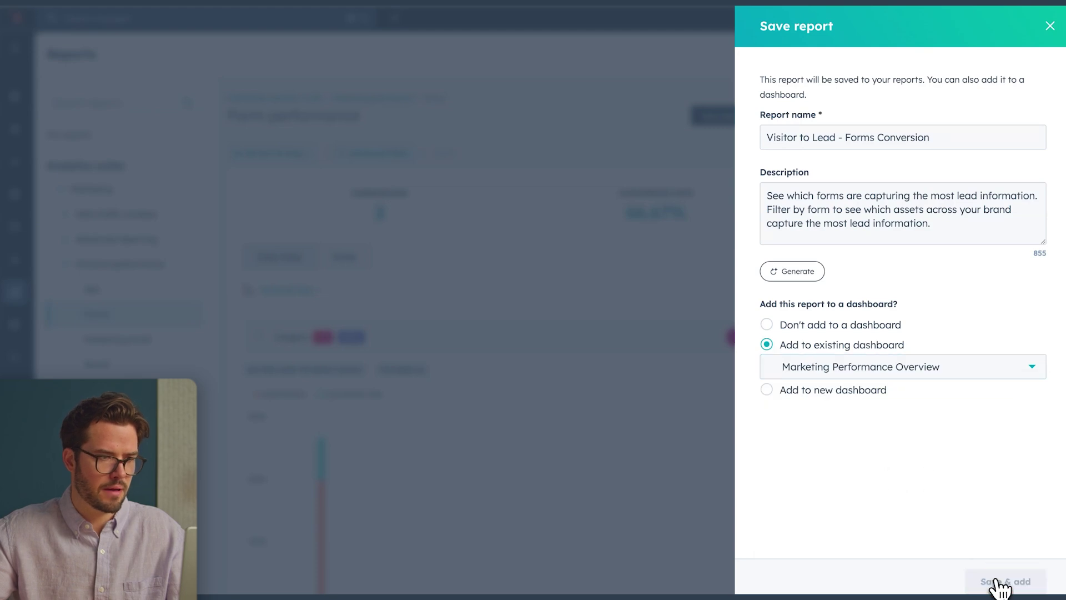